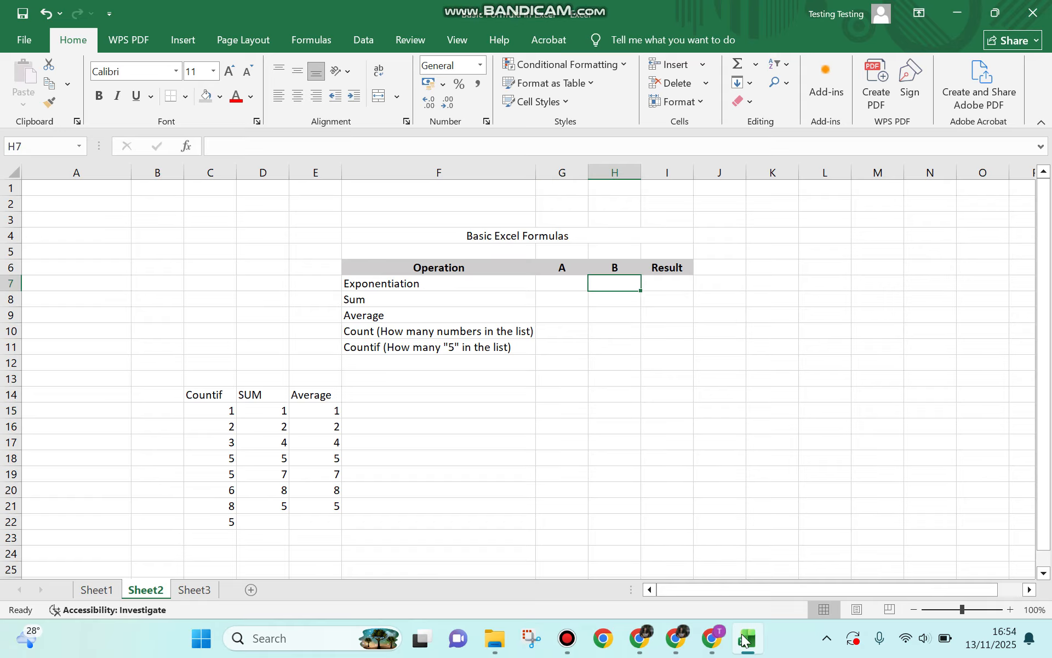
click(433, 281)
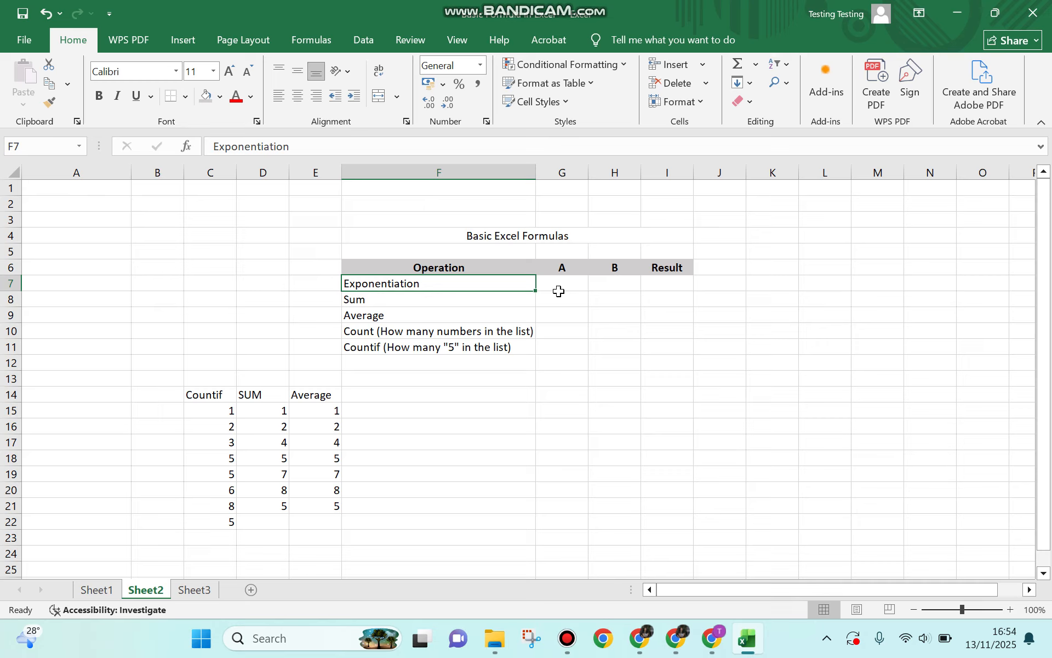
click(169, 280)
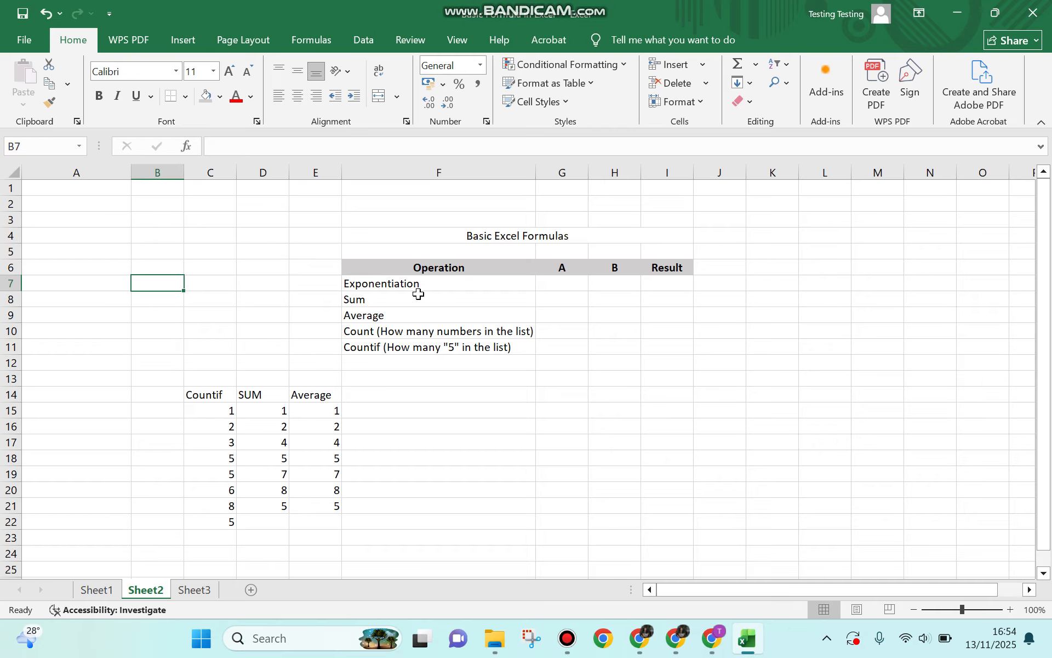
Step: Enter 2 under both A and B in the Exponentiation row
click(562, 290)
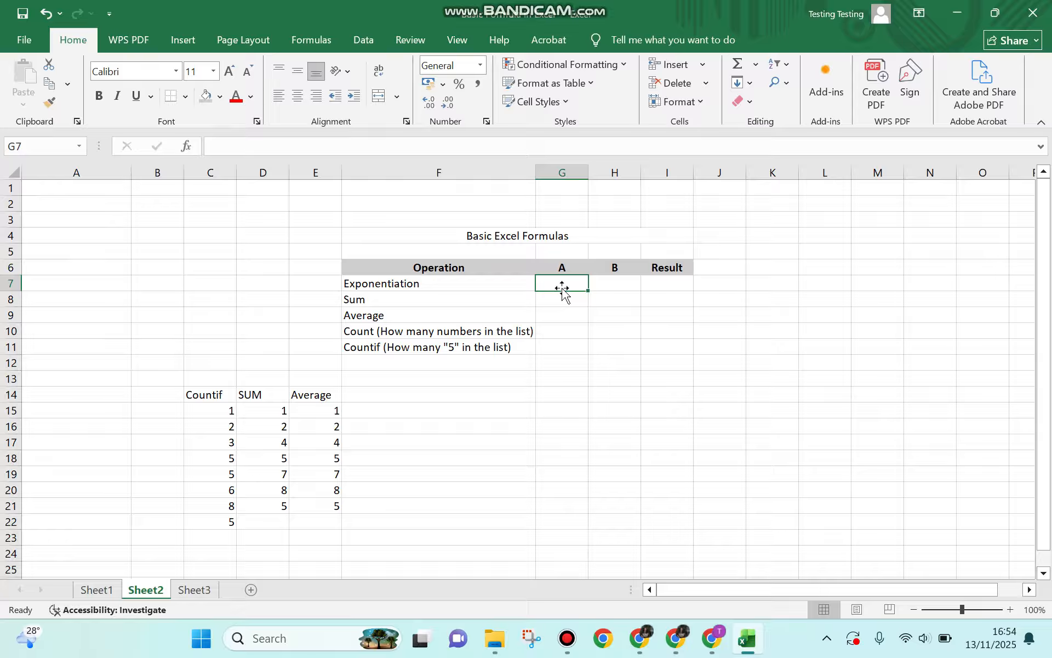
text(2)
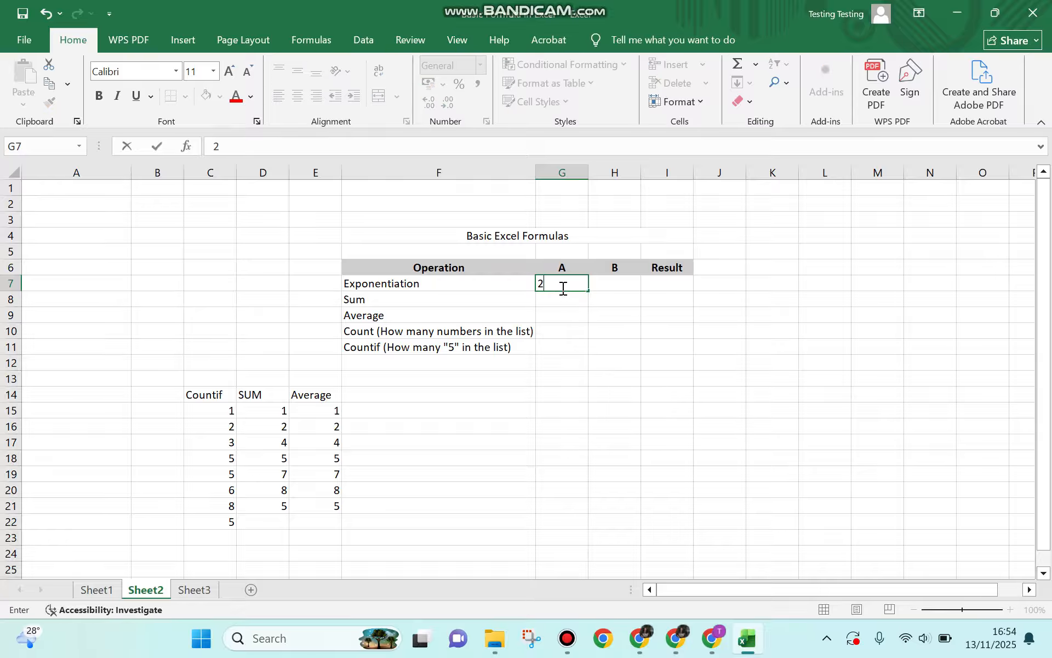
key(Tab)
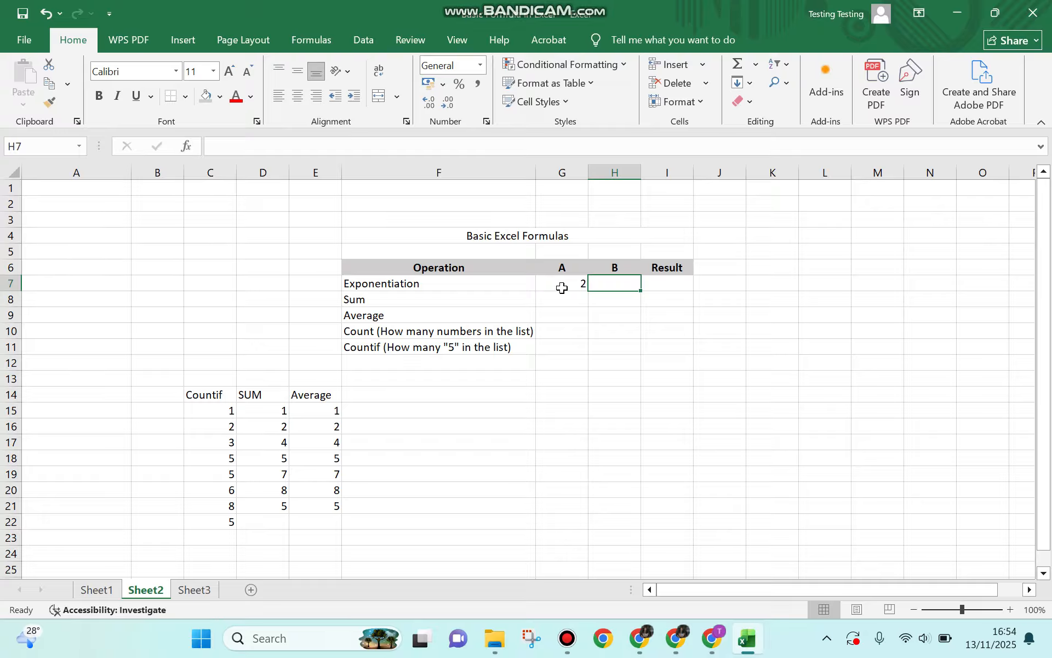
text(2)
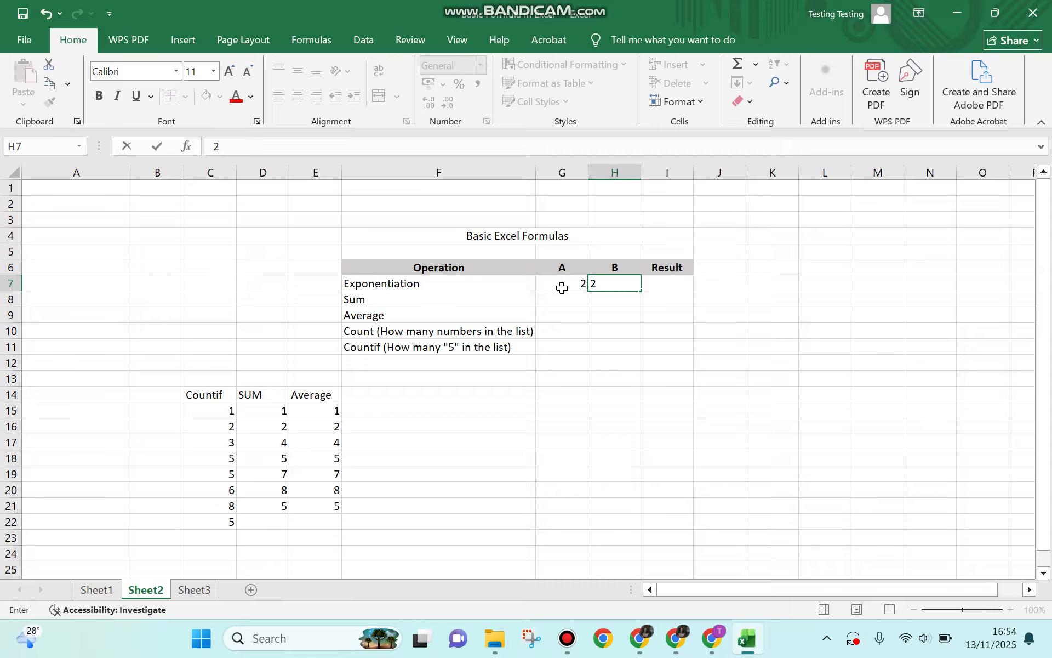
key(Tab)
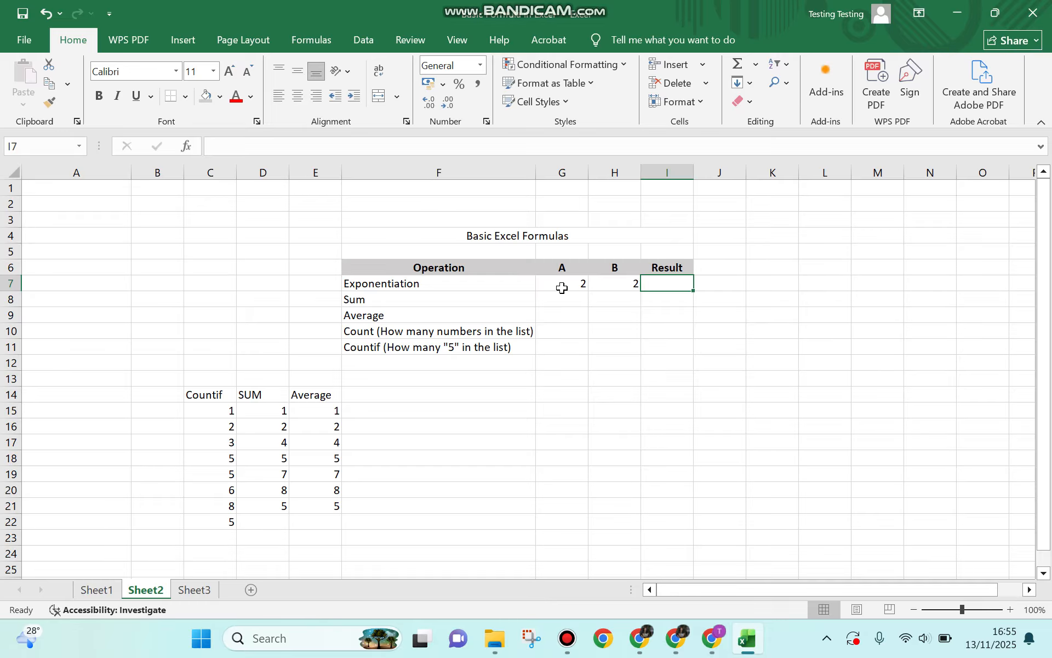
Step: Calculate the Exponentiation result in I7 with the formula =G7^H7
text(=)
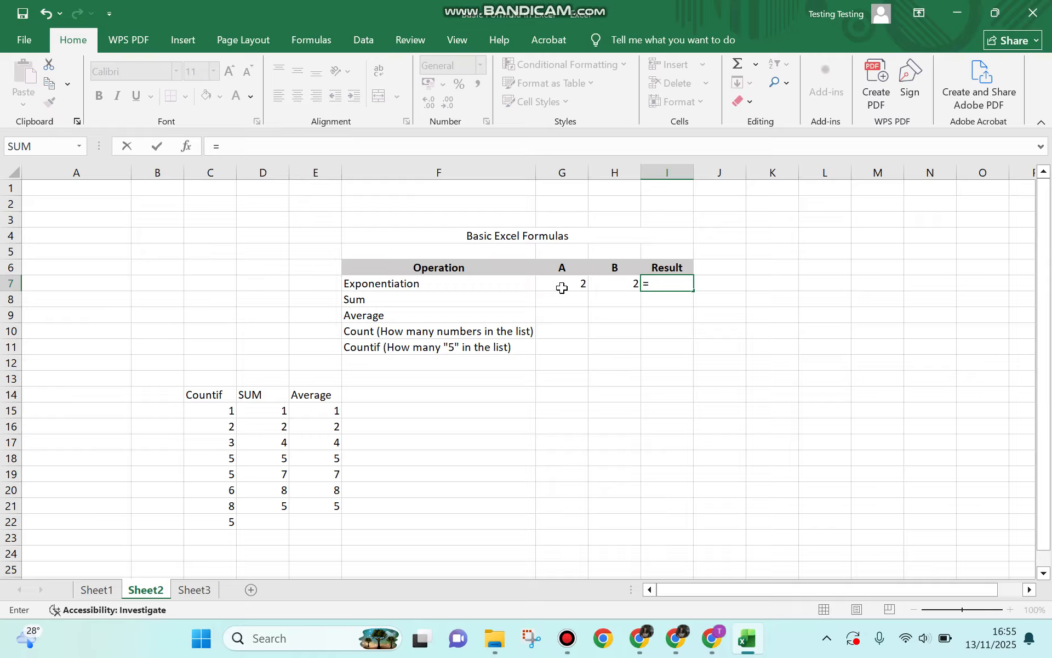
click(552, 282)
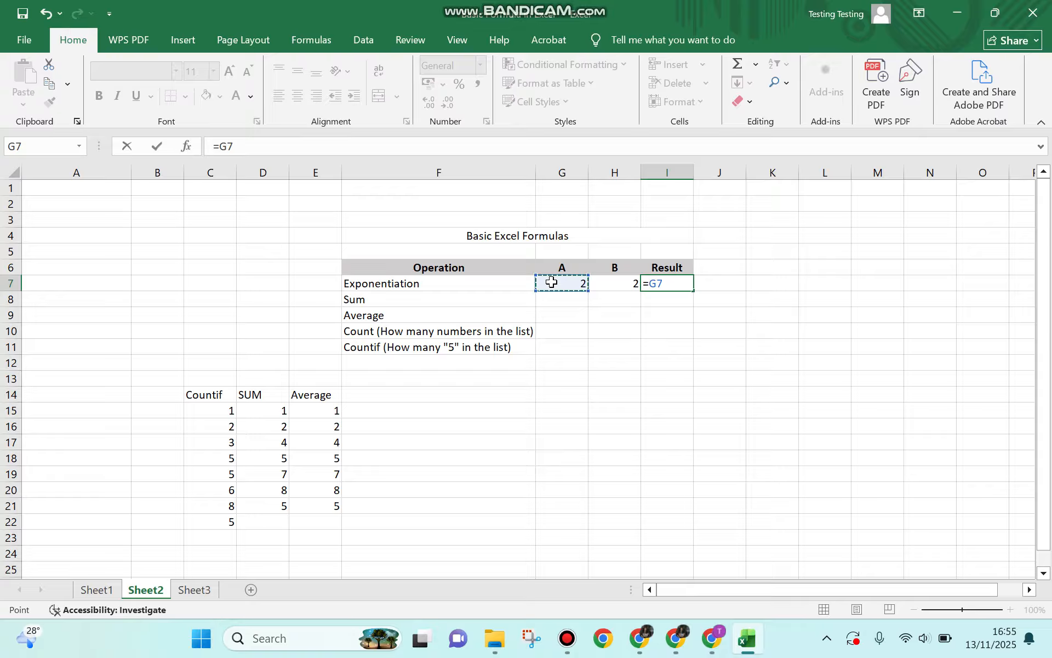
text(^)
click(623, 287)
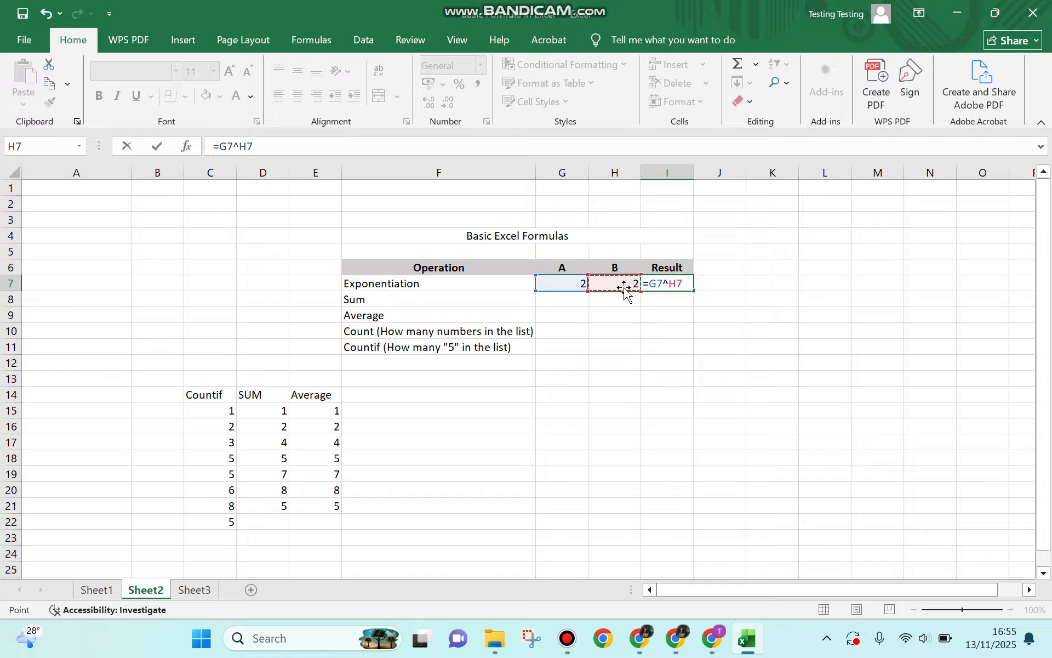
key(Return)
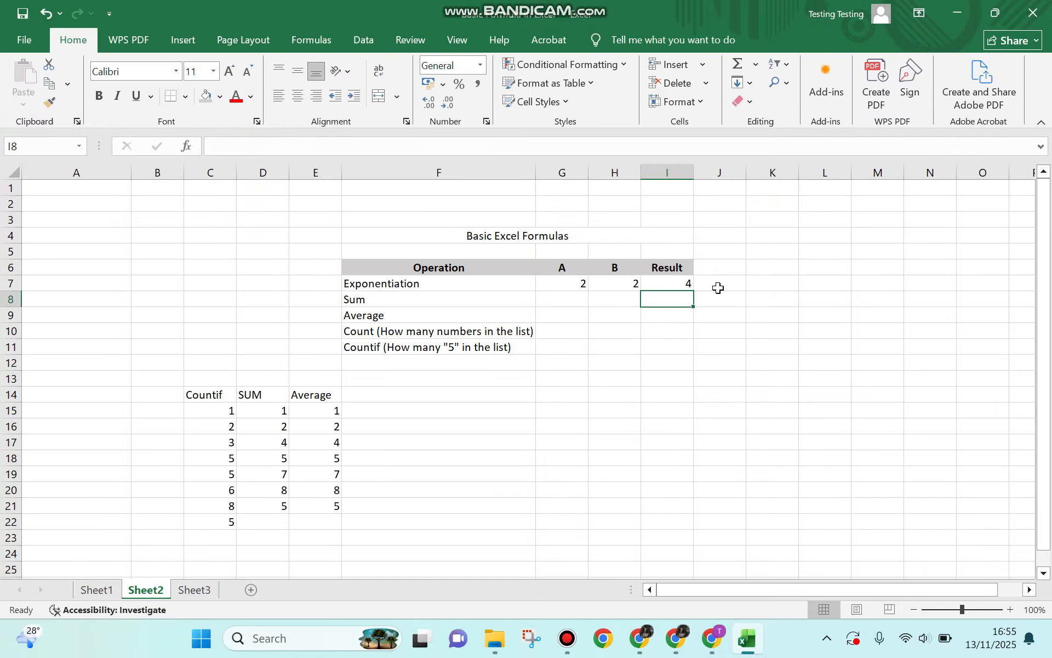
Step: Change the Exponentiation row's B value to 3 and check the result cell
click(675, 286)
click(628, 286)
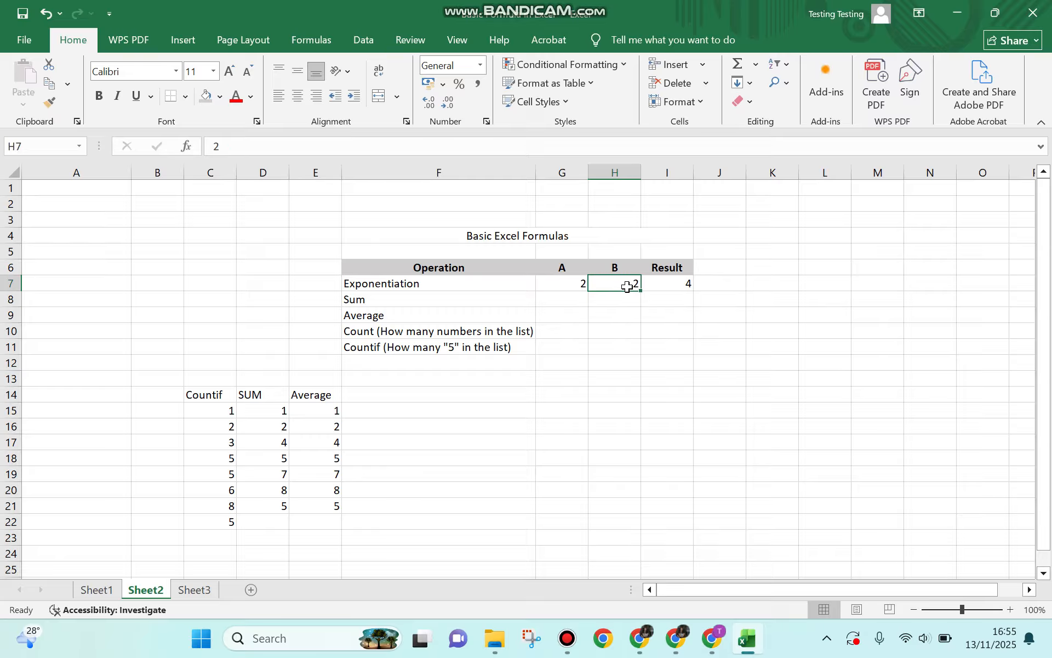
key(BackSpace)
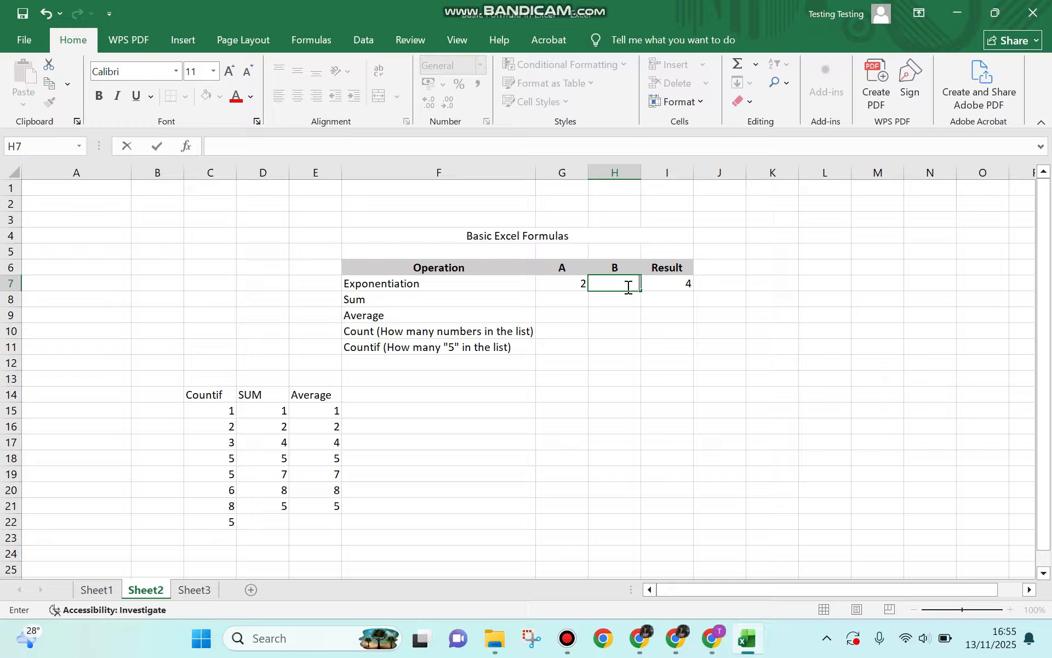
text(3)
key(Return)
click(673, 291)
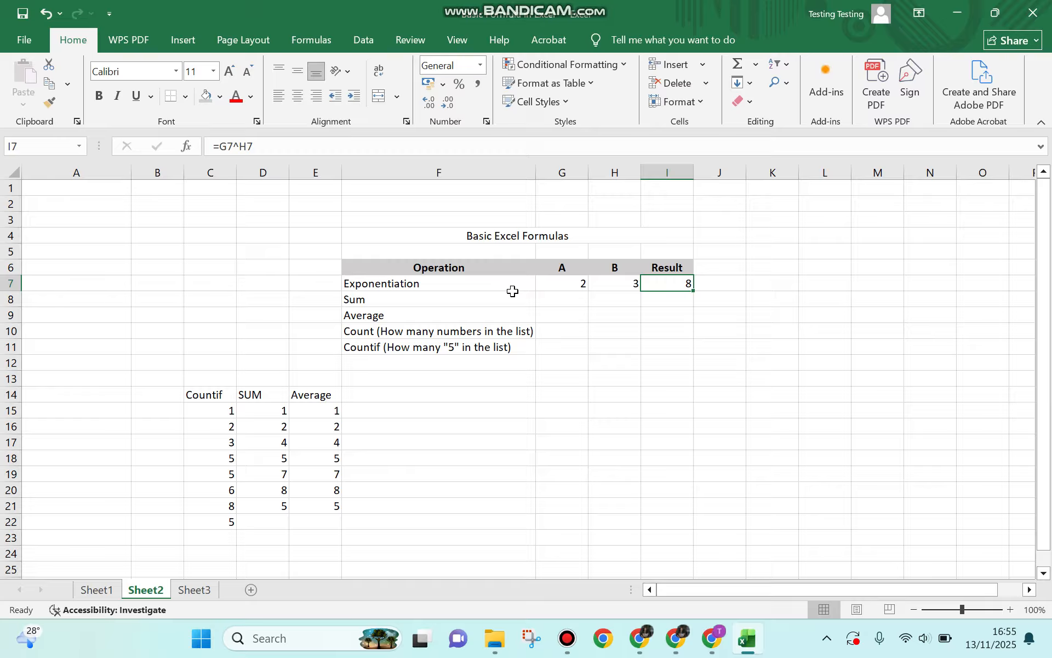
Step: Calculate the Sum result in I8 with =SUM(D15:D21), covering the numbers in the SUM list
click(667, 305)
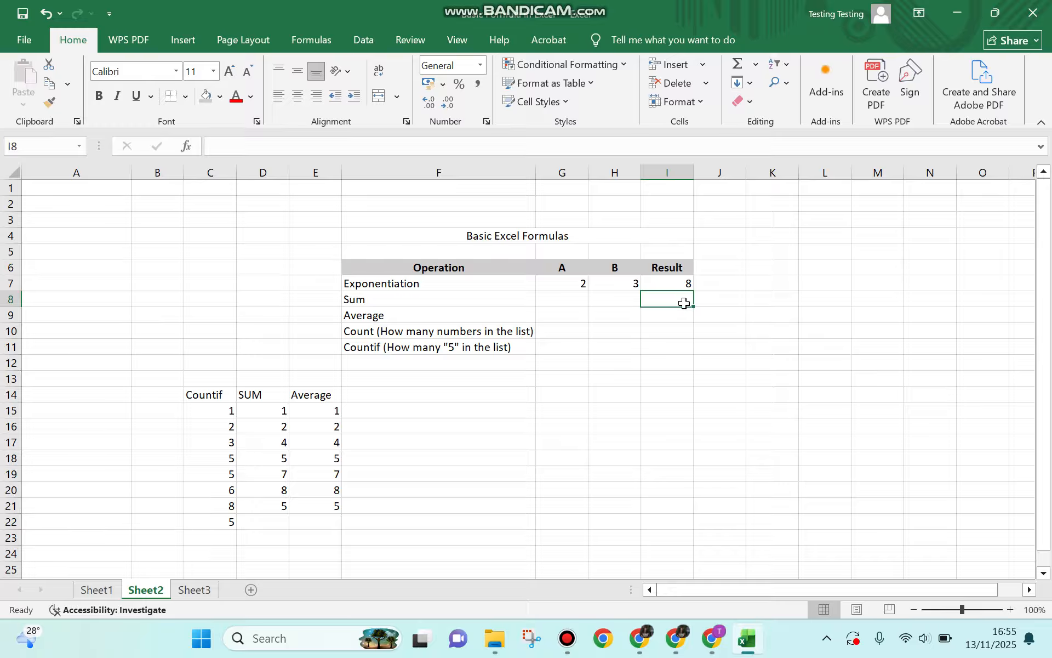
text(=)
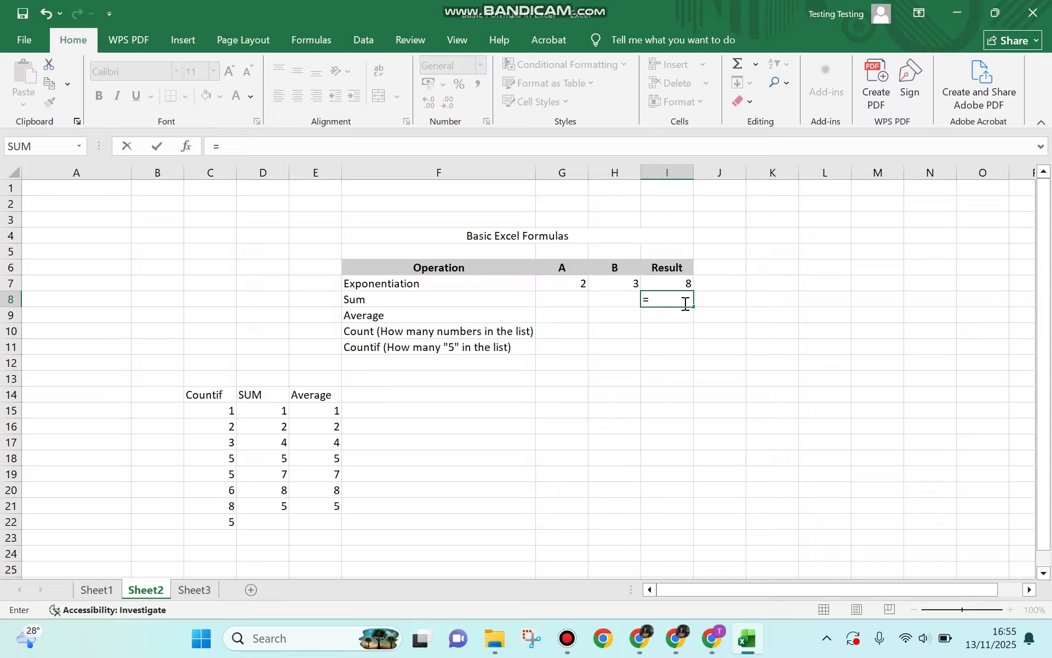
text(sum)
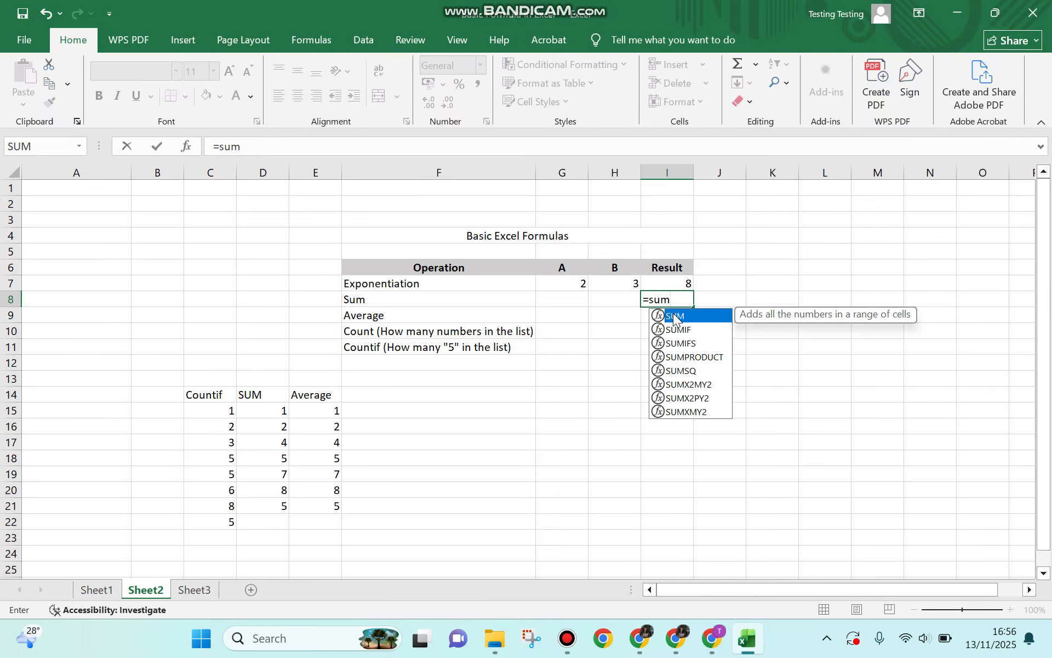
double_click(674, 316)
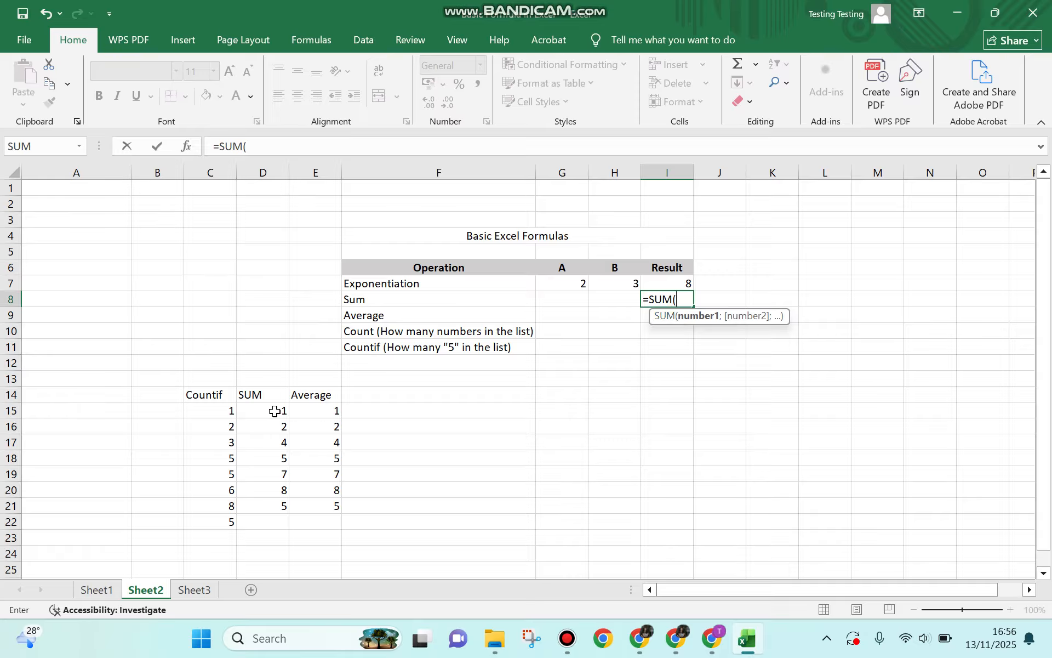
drag(275, 411, 268, 508)
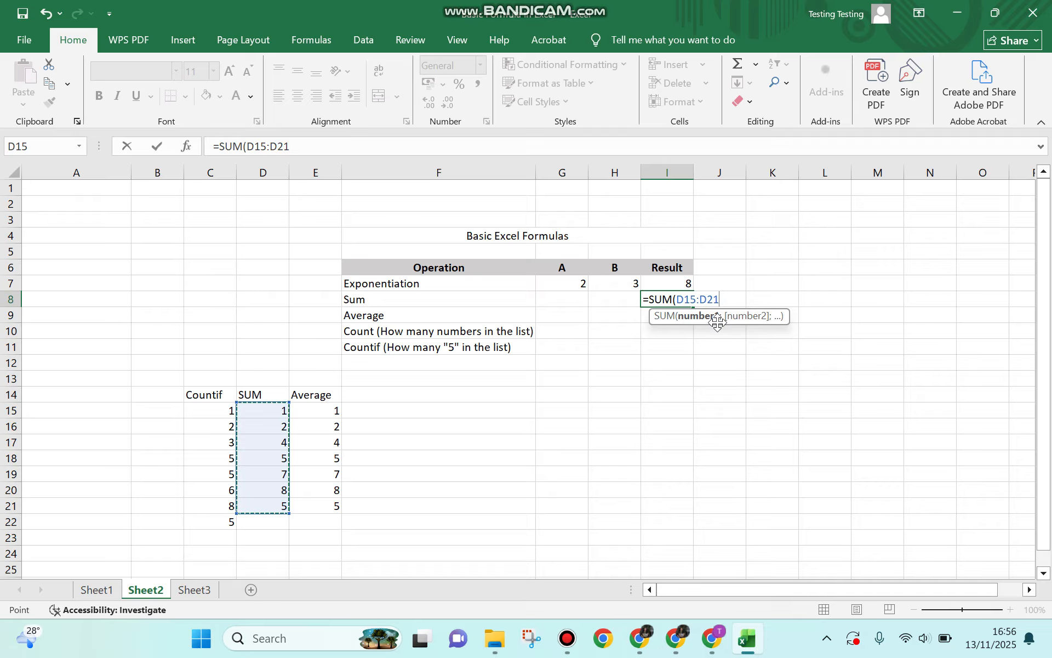
text())
key(Return)
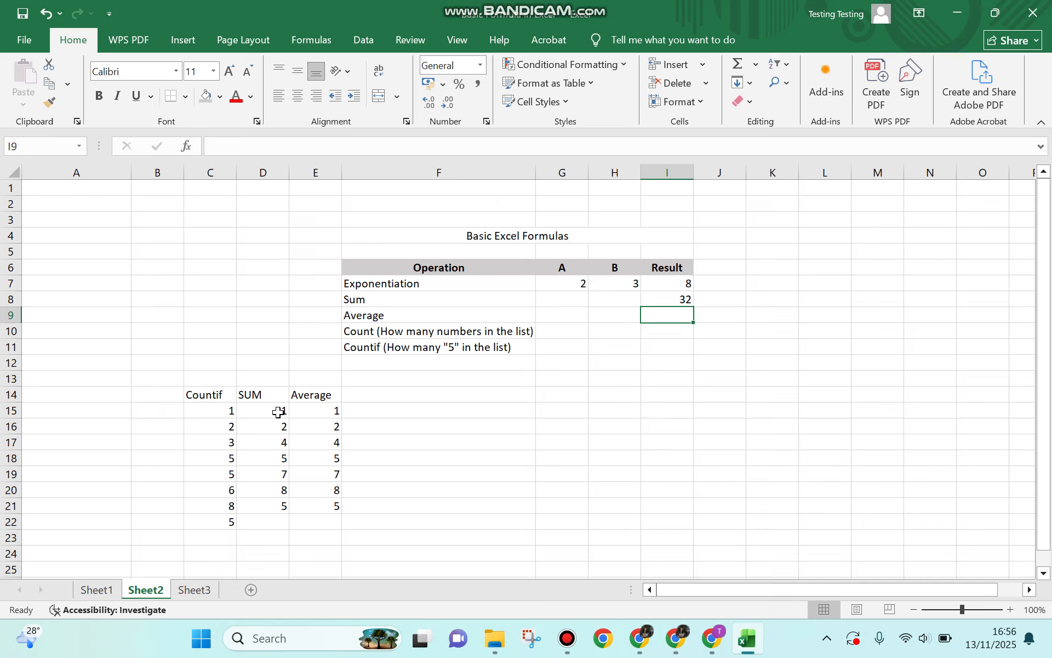
Step: Examine the individual numbers in the SUM list and compare them with the Sum result in I8
click(278, 412)
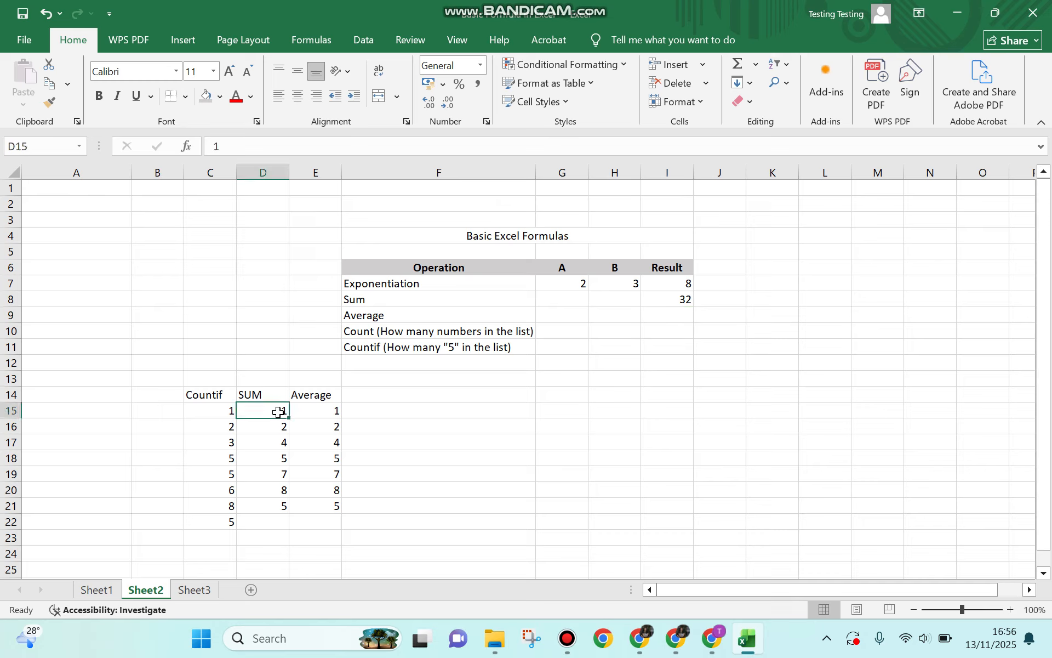
key(Down)
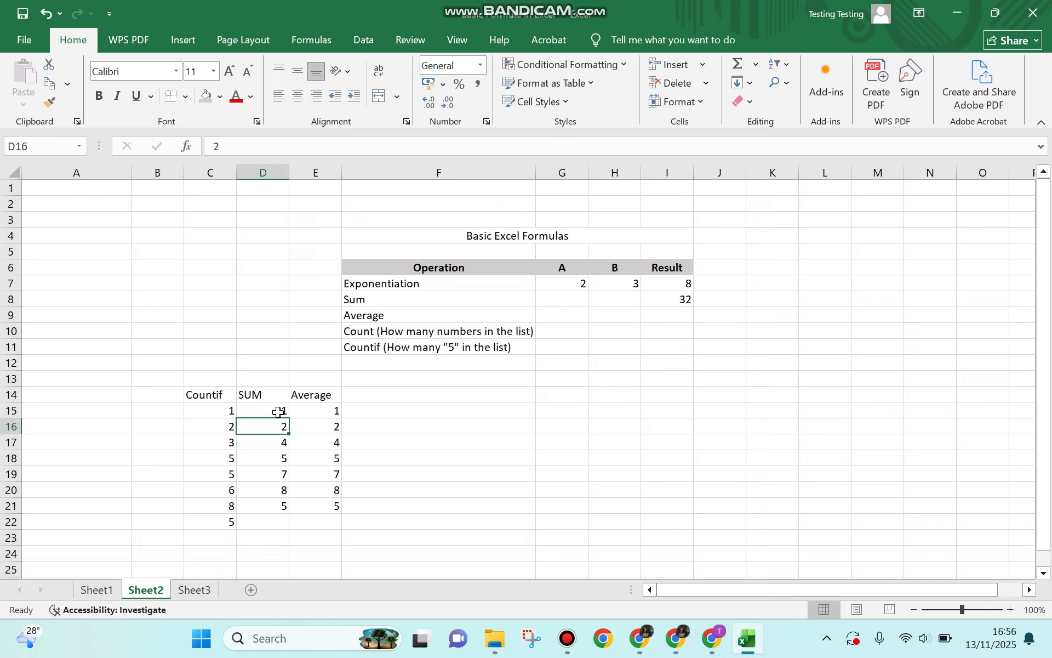
click(278, 412)
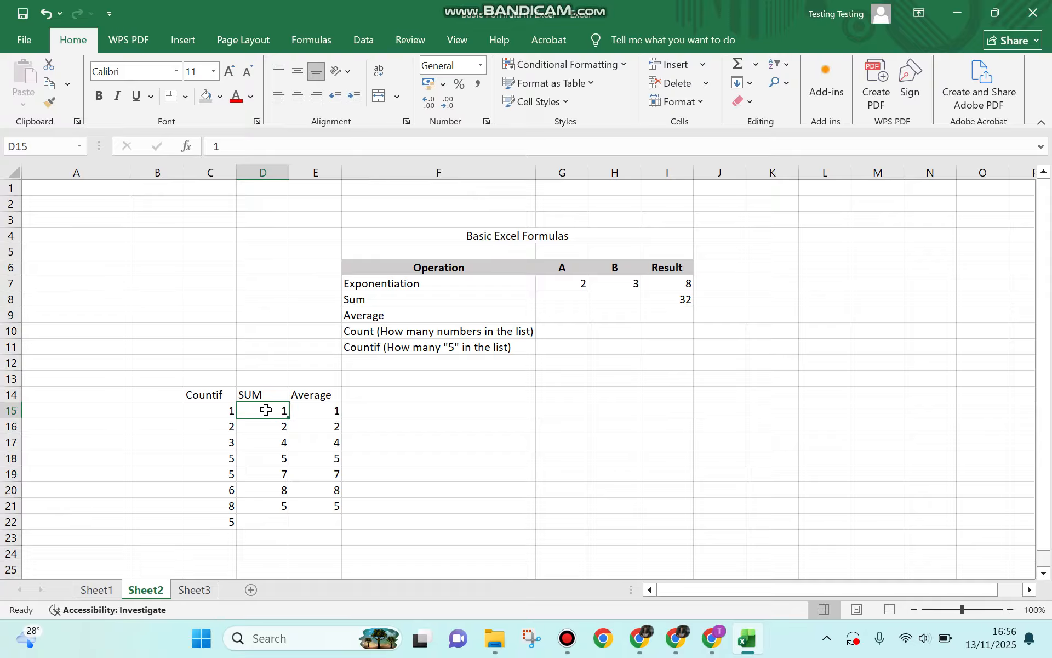
click(271, 425)
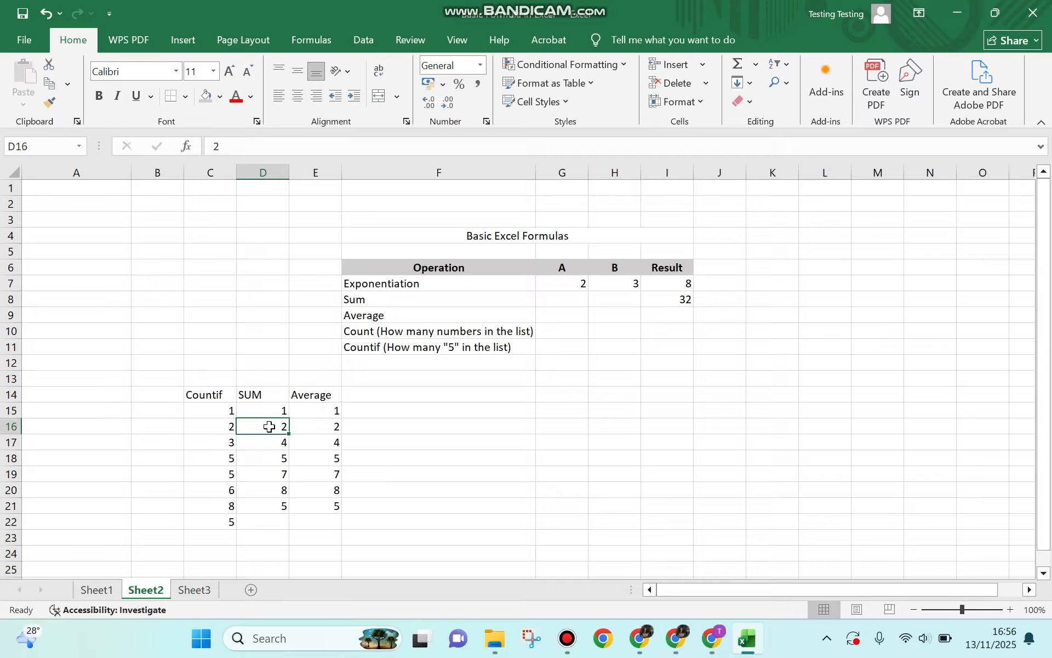
click(269, 440)
click(274, 456)
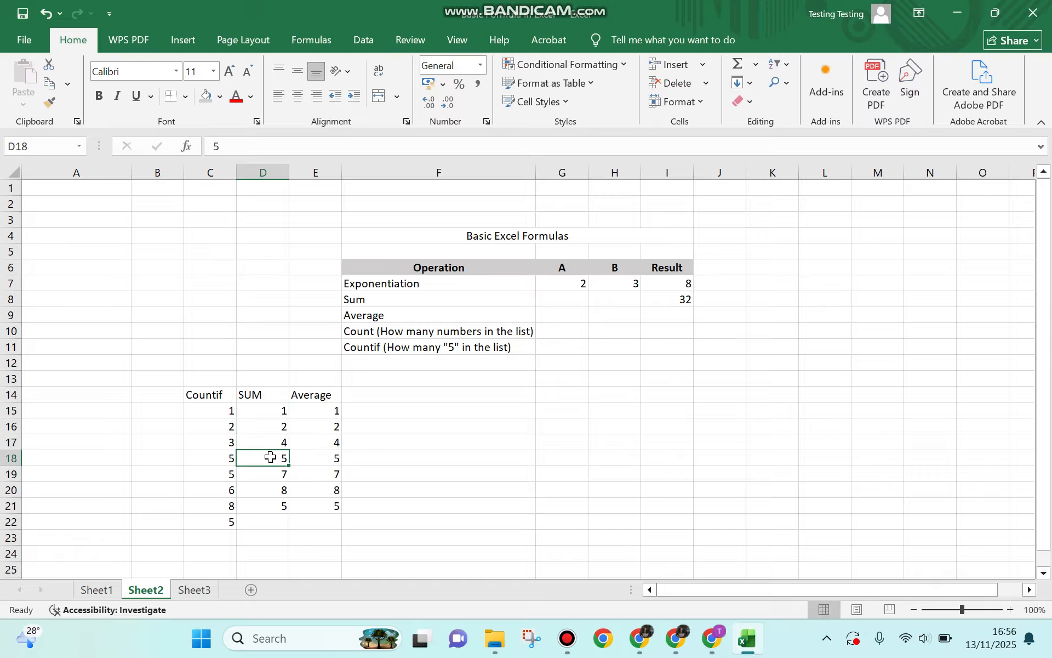
click(674, 299)
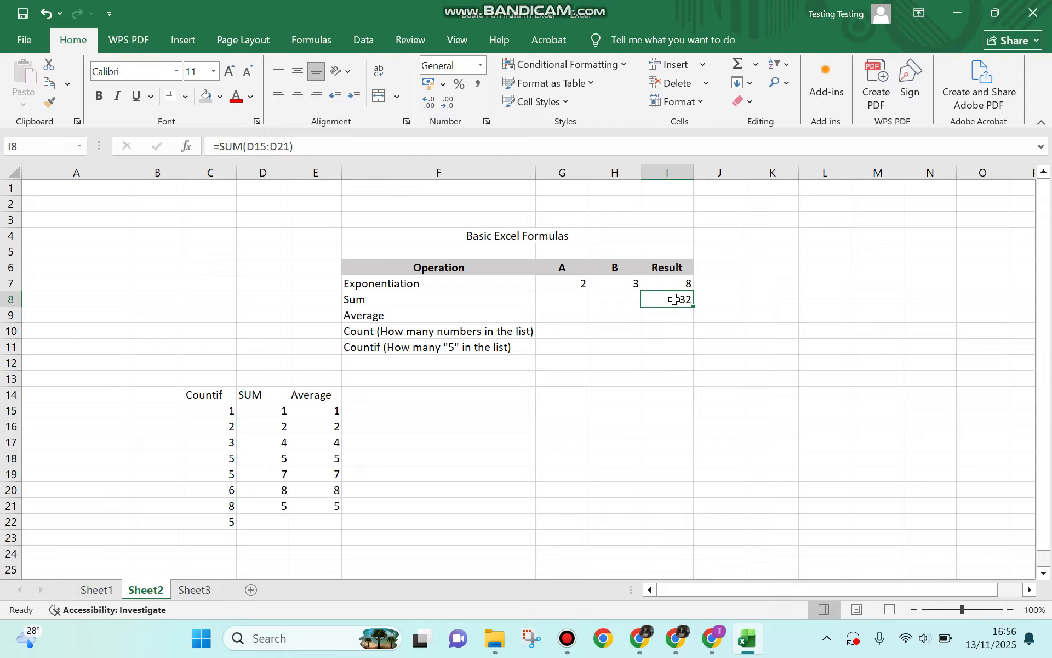
Step: Calculate the Average result in I9 with =AVERAGE(E15:E21), covering the numbers in the Average list
click(672, 316)
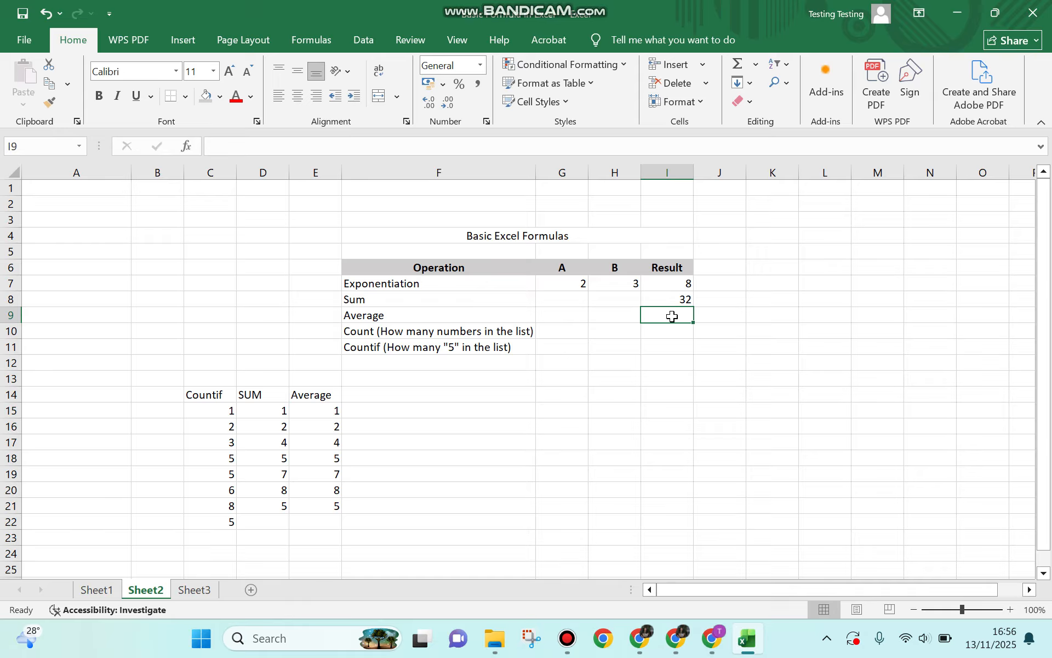
text(=)
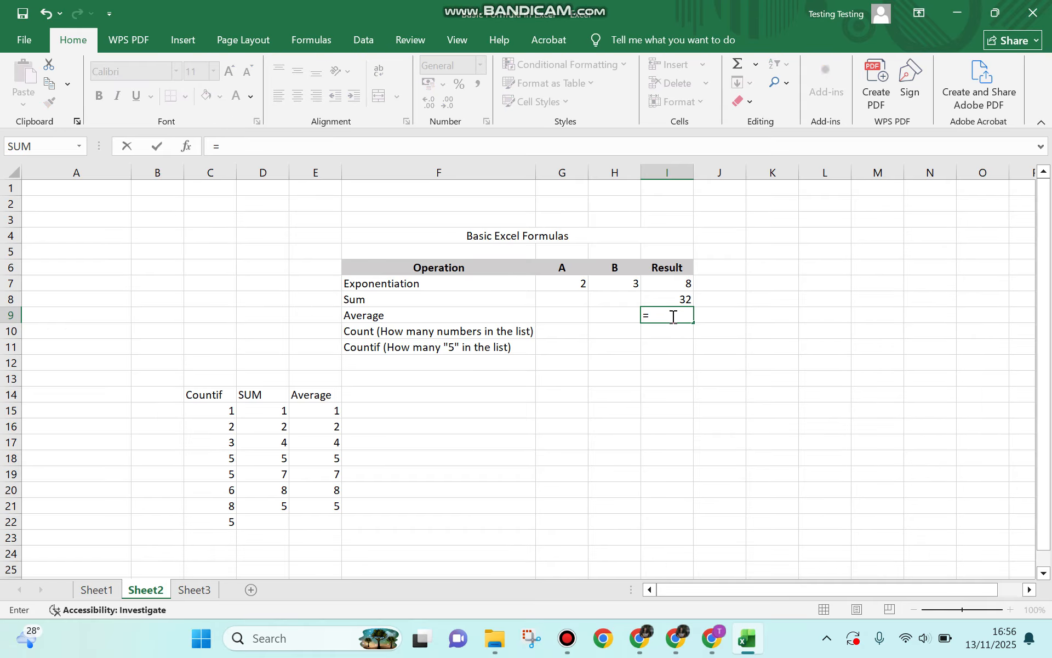
text(av)
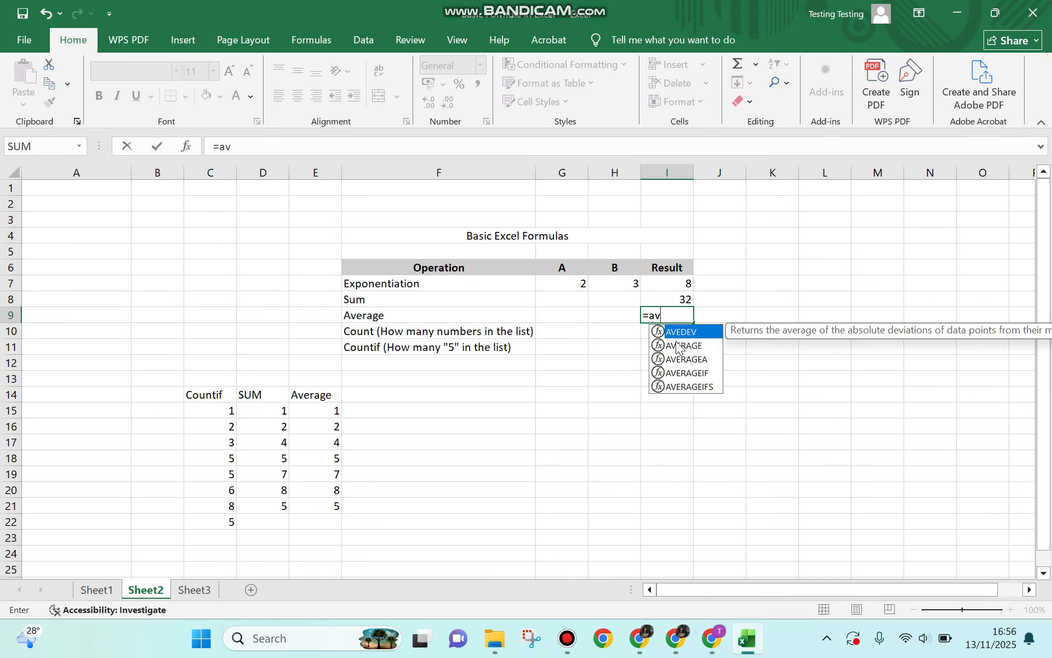
double_click(683, 345)
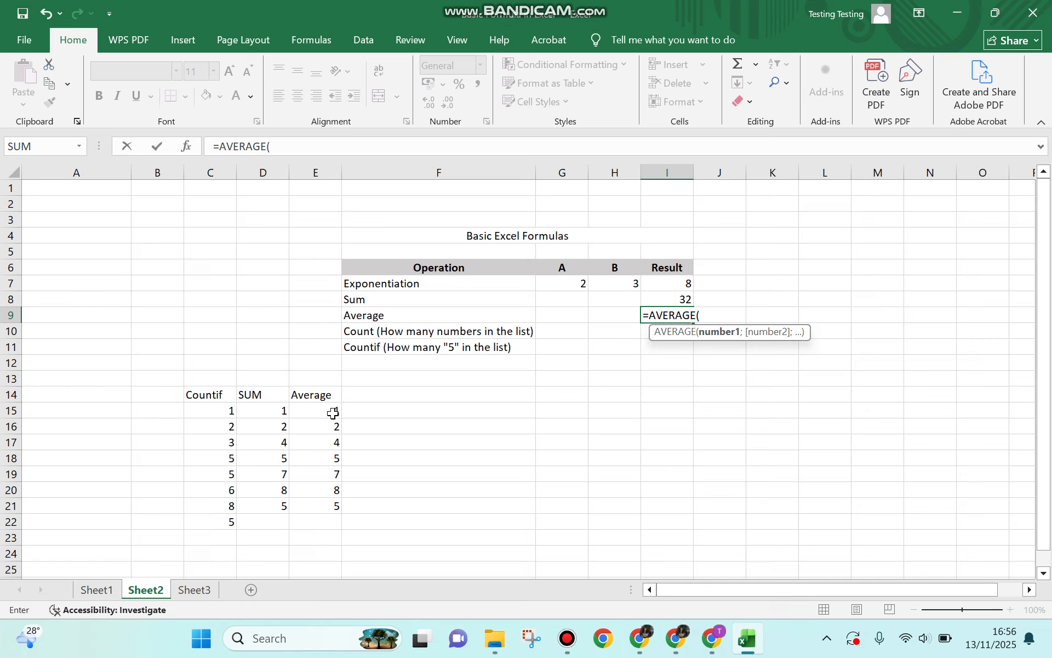
drag(333, 412, 330, 509)
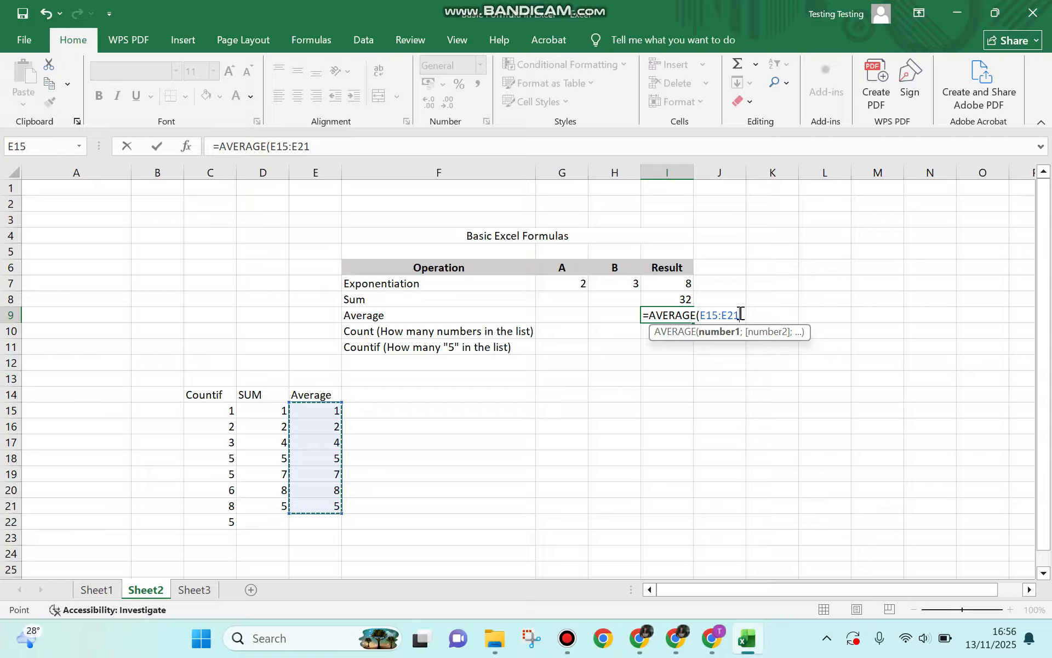
text())
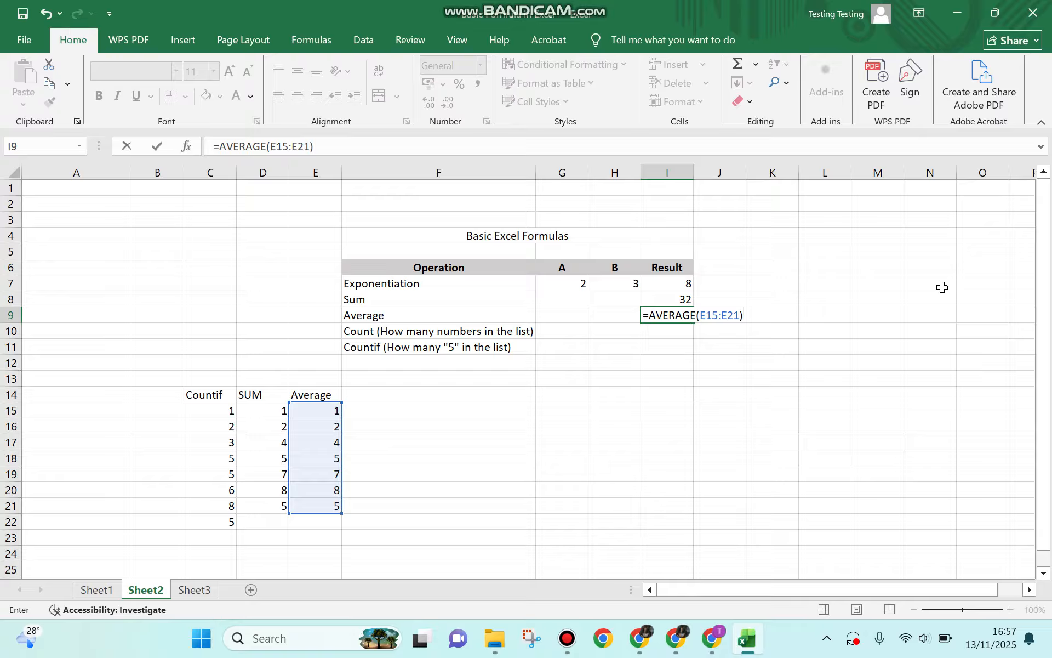
key(Return)
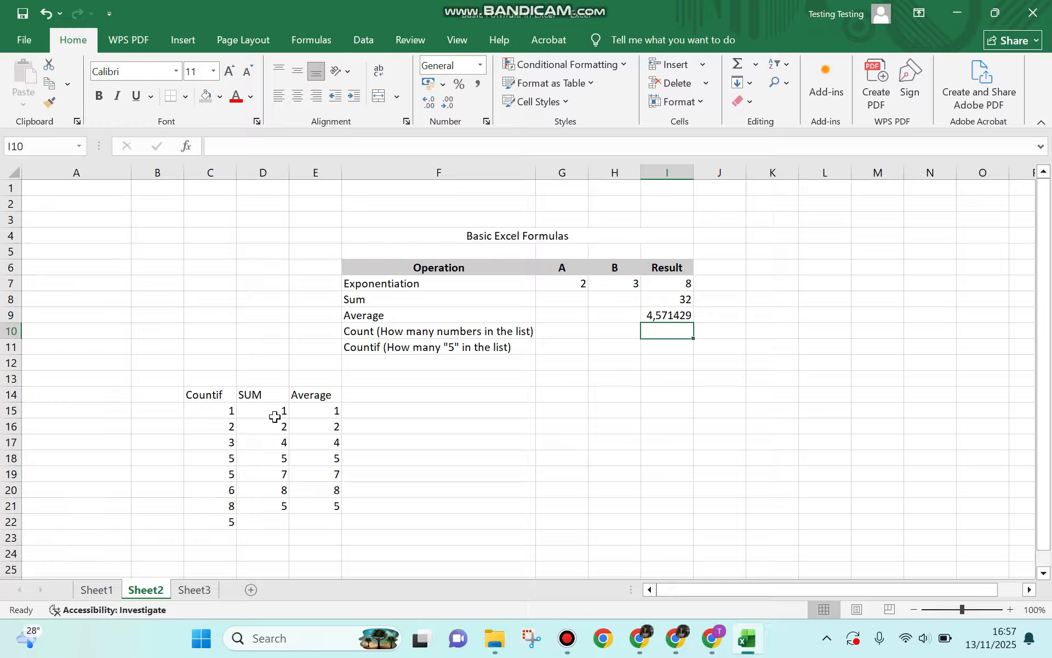
click(343, 407)
click(333, 409)
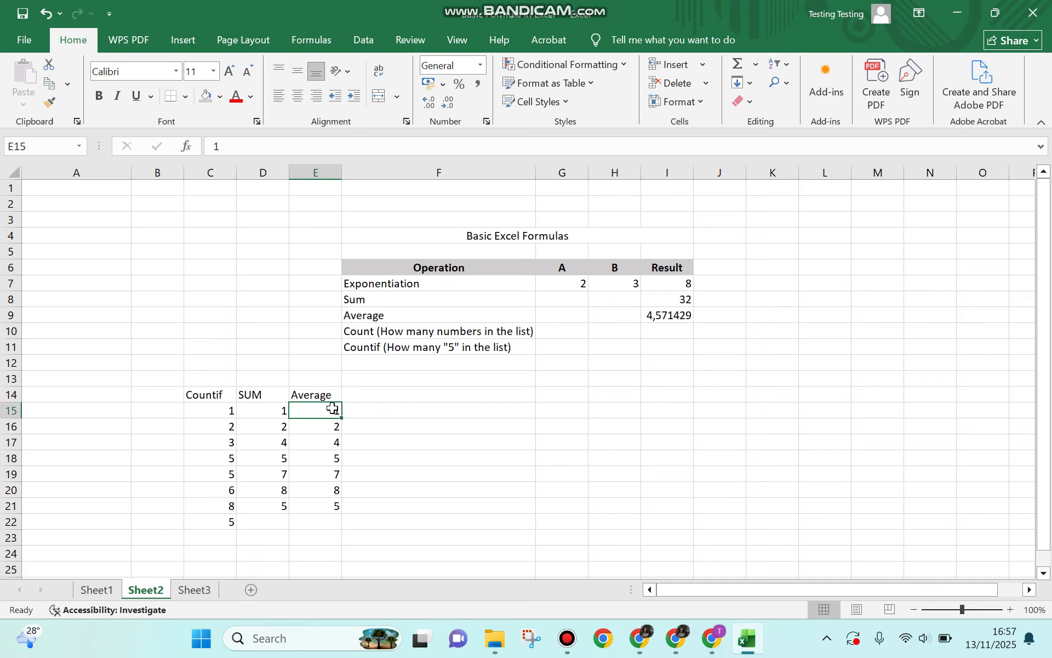
click(687, 299)
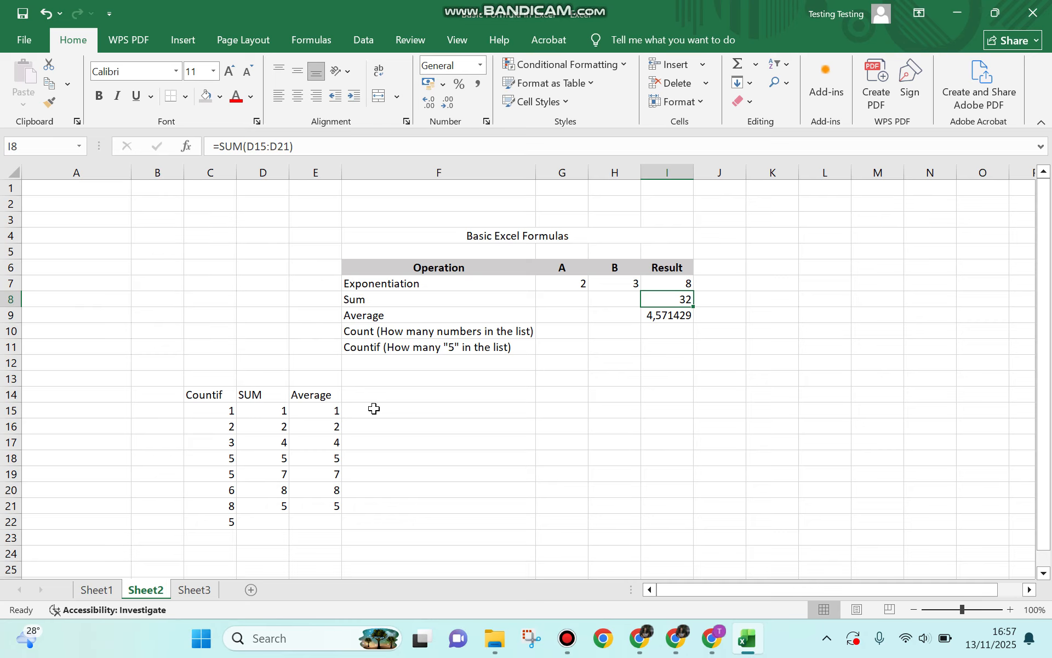
Step: Examine the individual numbers in the Average list and compare them with the Sum and Average results in I8 and I9
click(327, 411)
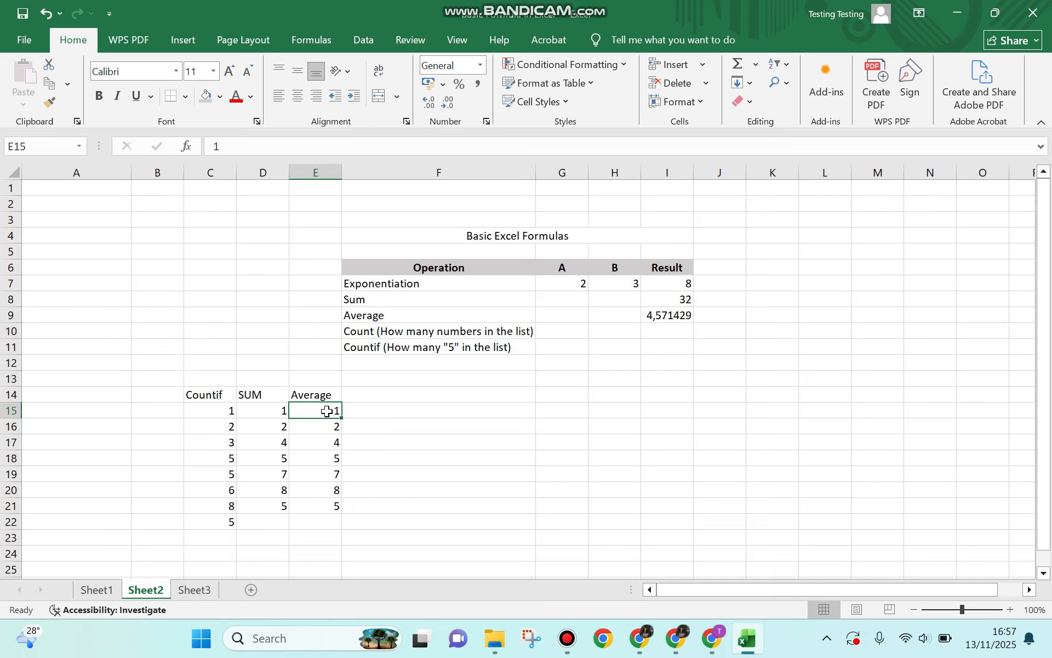
key(Down)
key(Down)
key(Down)
key(Down)
key(Down)
key(Down)
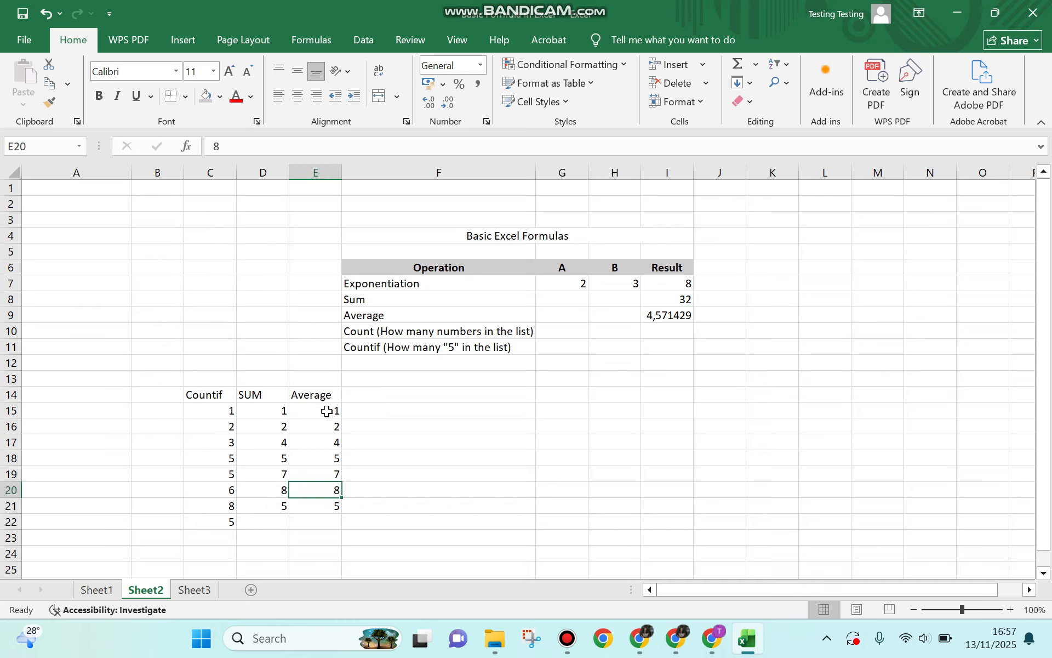
click(686, 299)
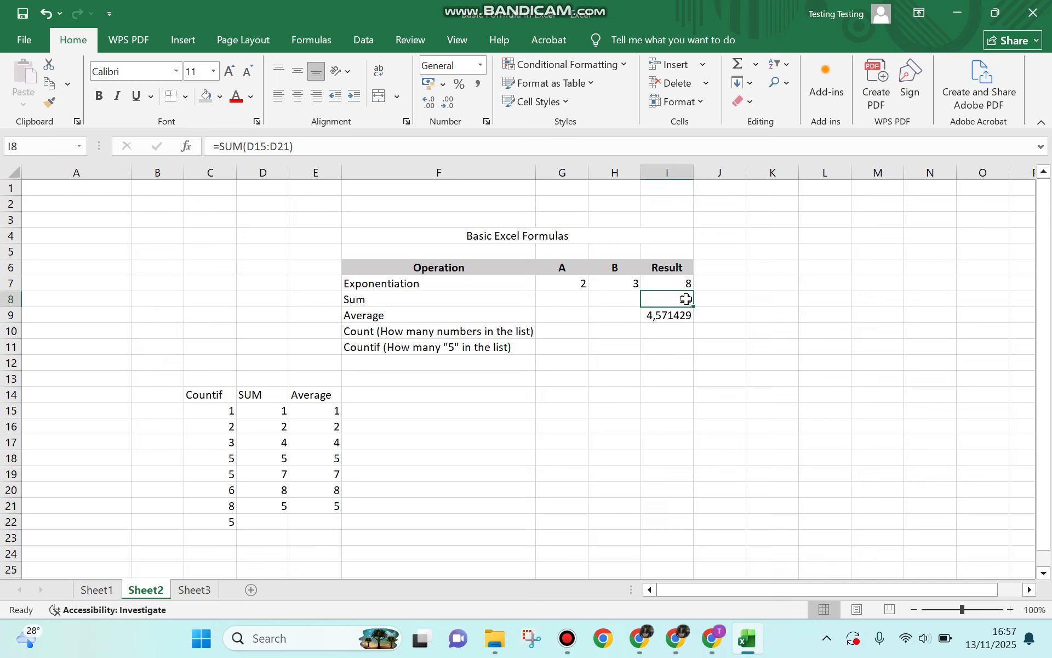
click(672, 319)
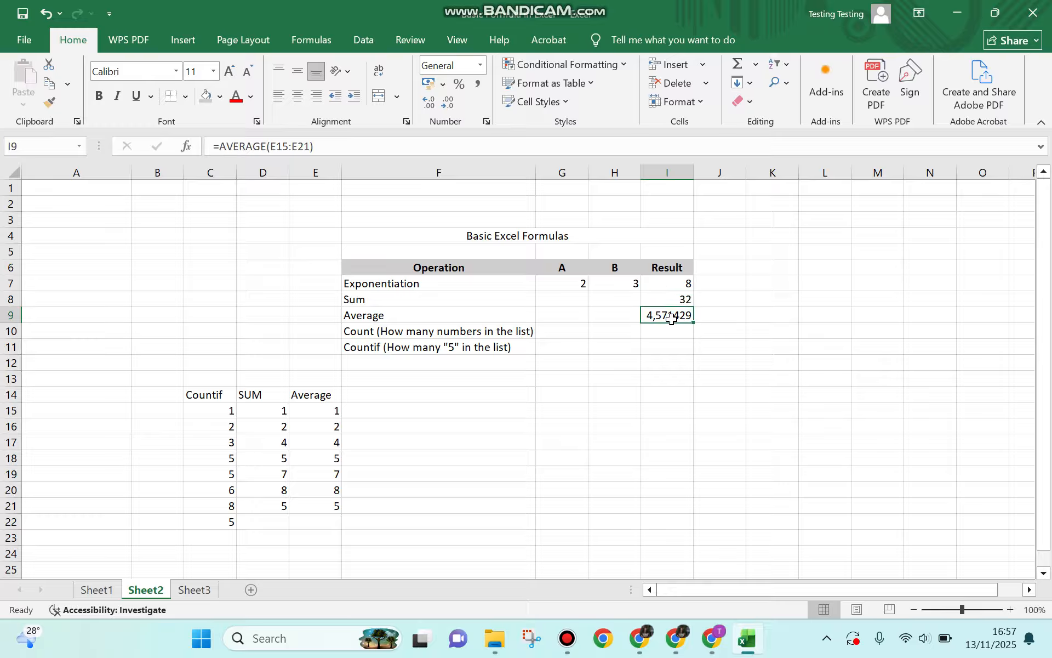
Step: Calculate the Count result in I10 with =COUNT(C15:C22), covering the numbers in the Countif list
key(Down)
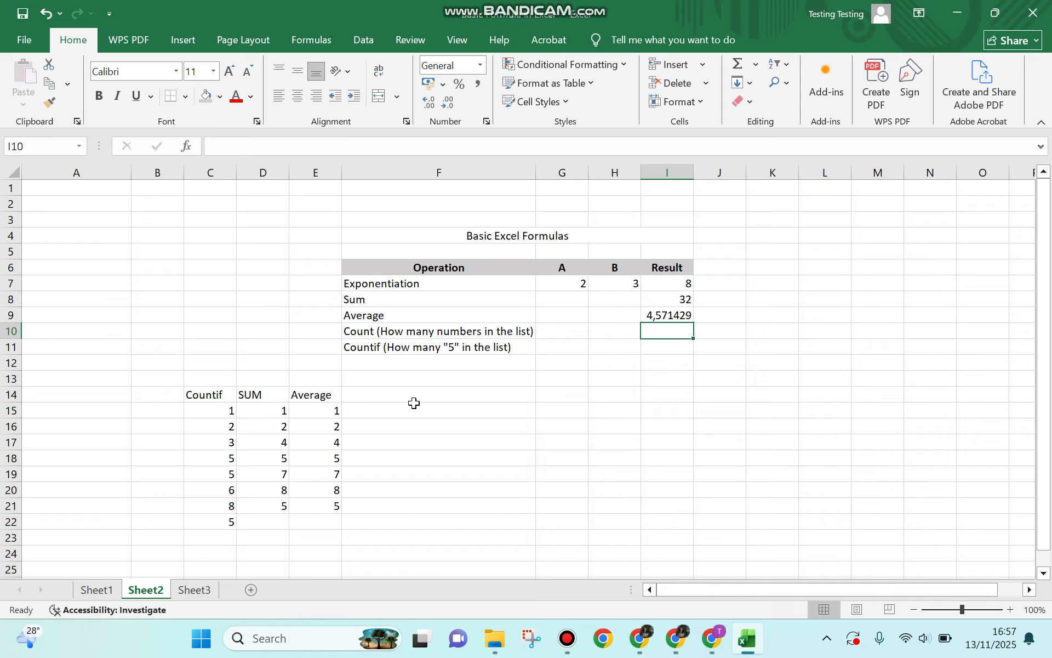
text(=)
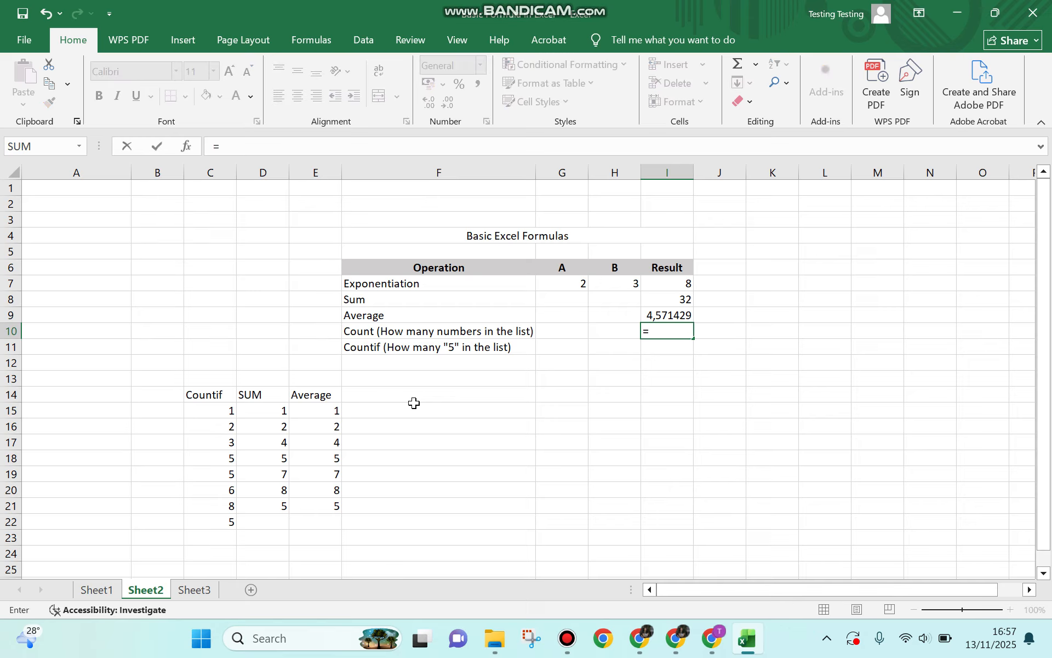
text(cou)
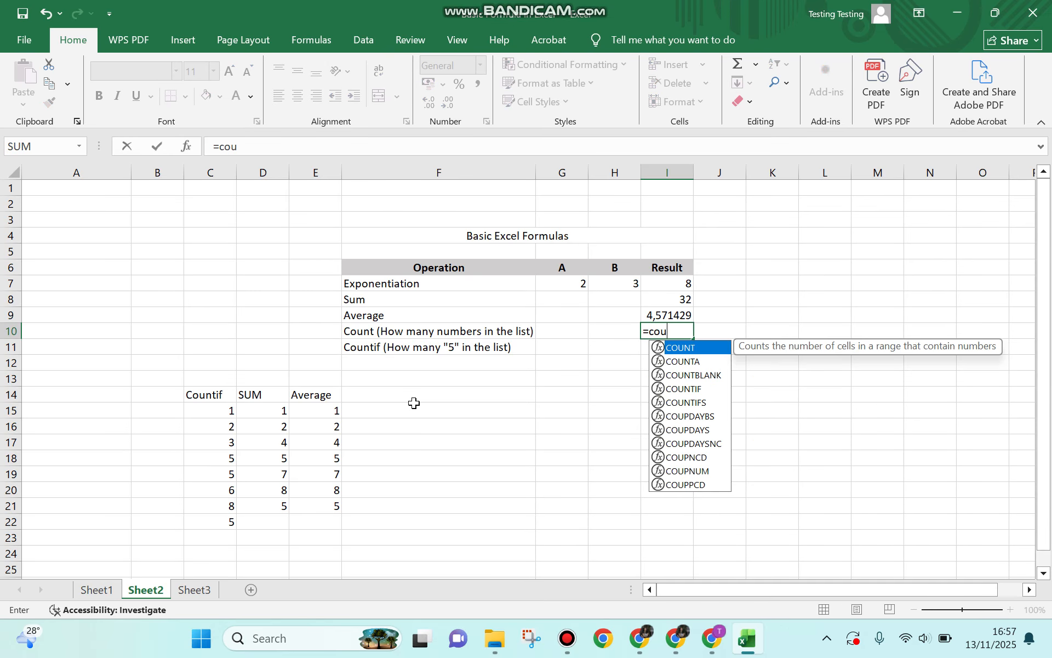
double_click(689, 348)
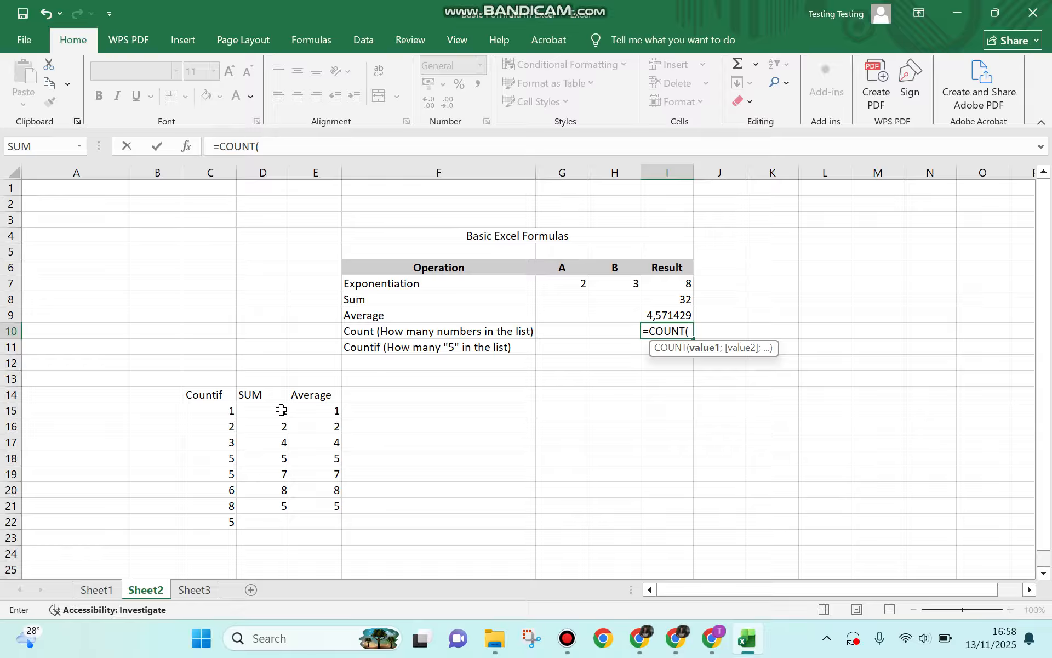
click(226, 410)
drag(225, 410, 228, 521)
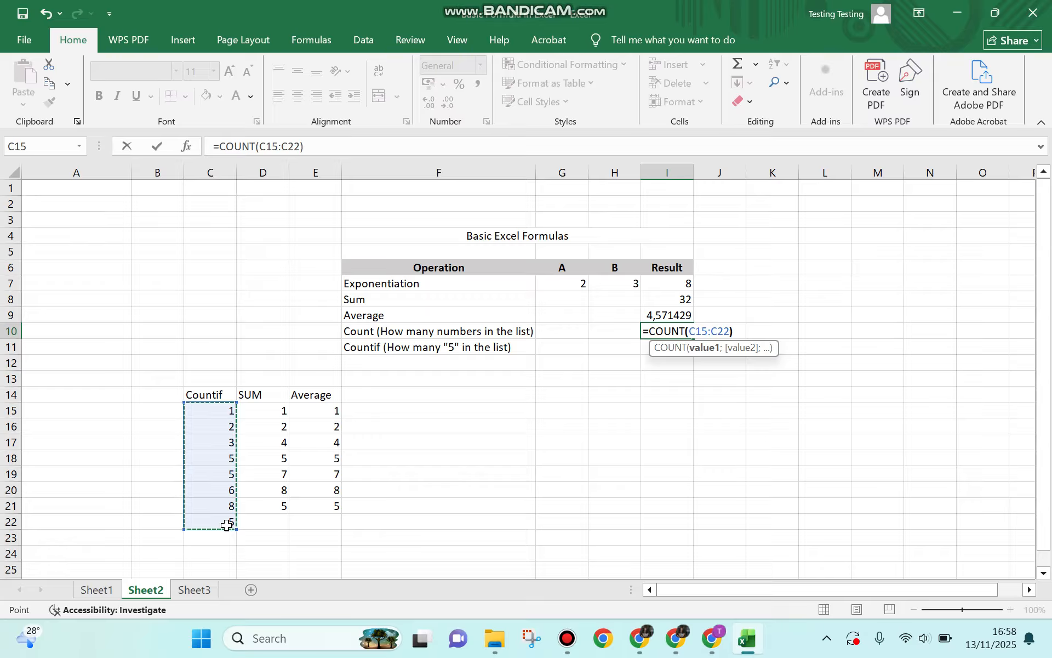
text())
key(Return)
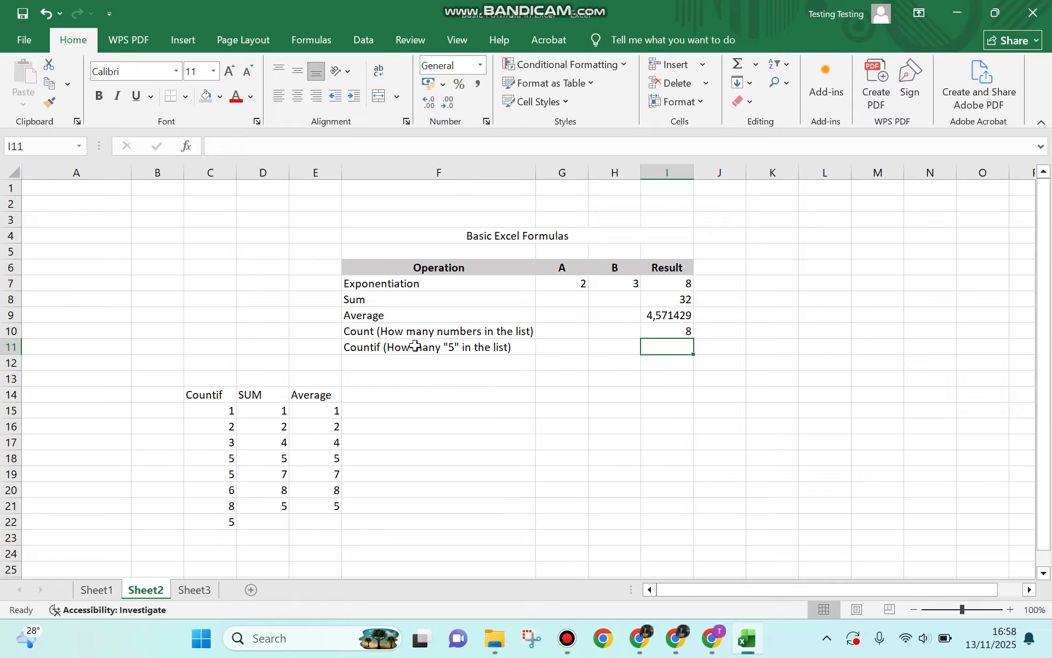
Step: Calculate the Countif result in I11 with =COUNTIF(C15:C22;"5"), counting the fives in the Countif list
click(359, 348)
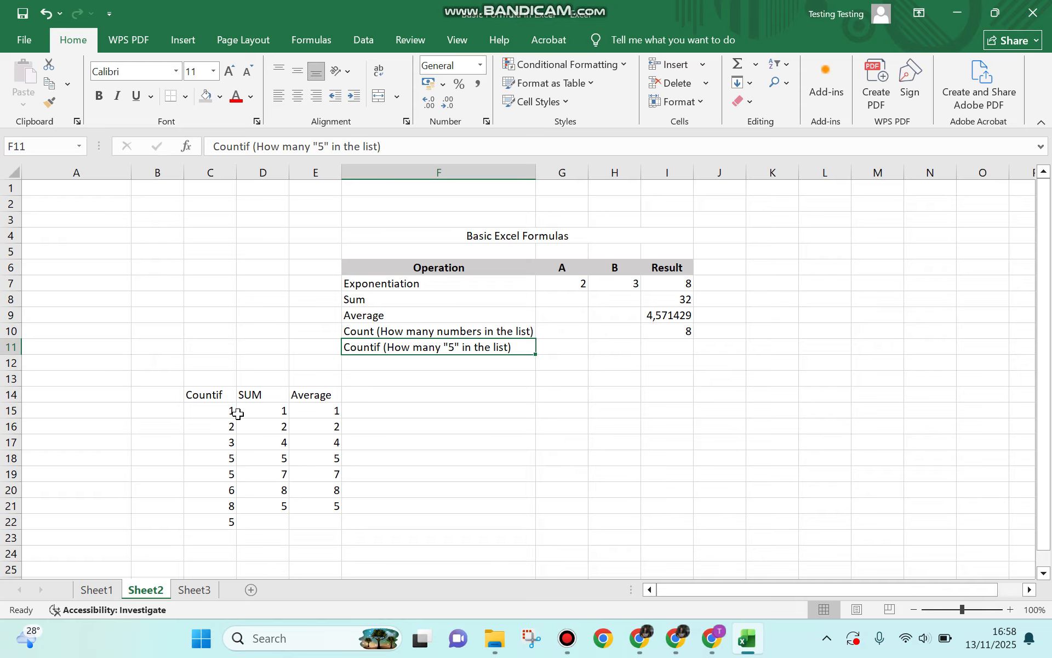
click(651, 350)
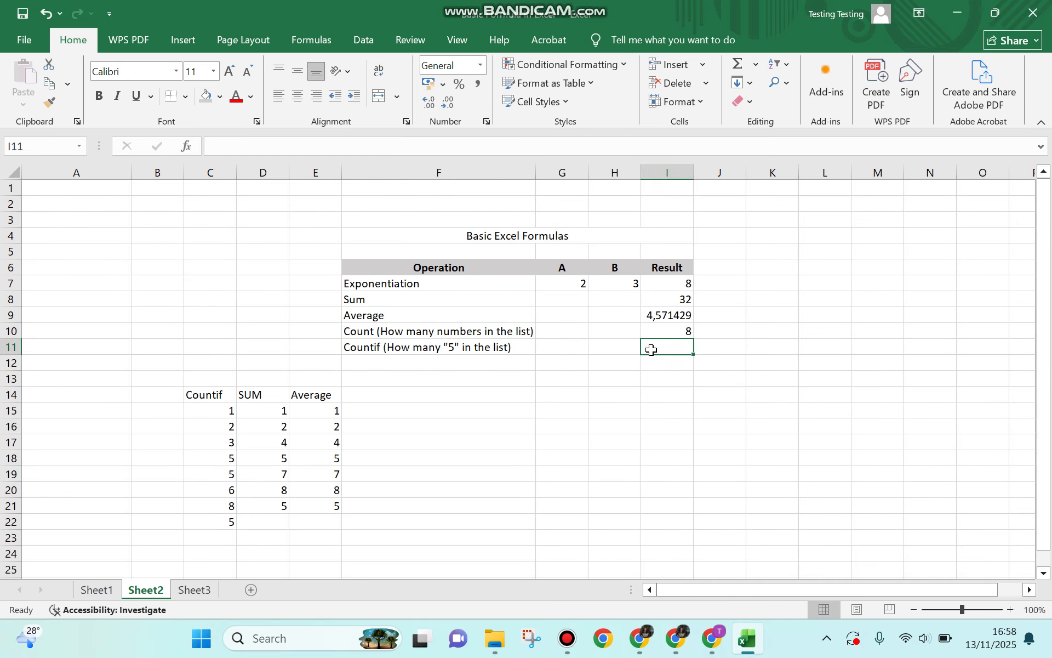
text(=)
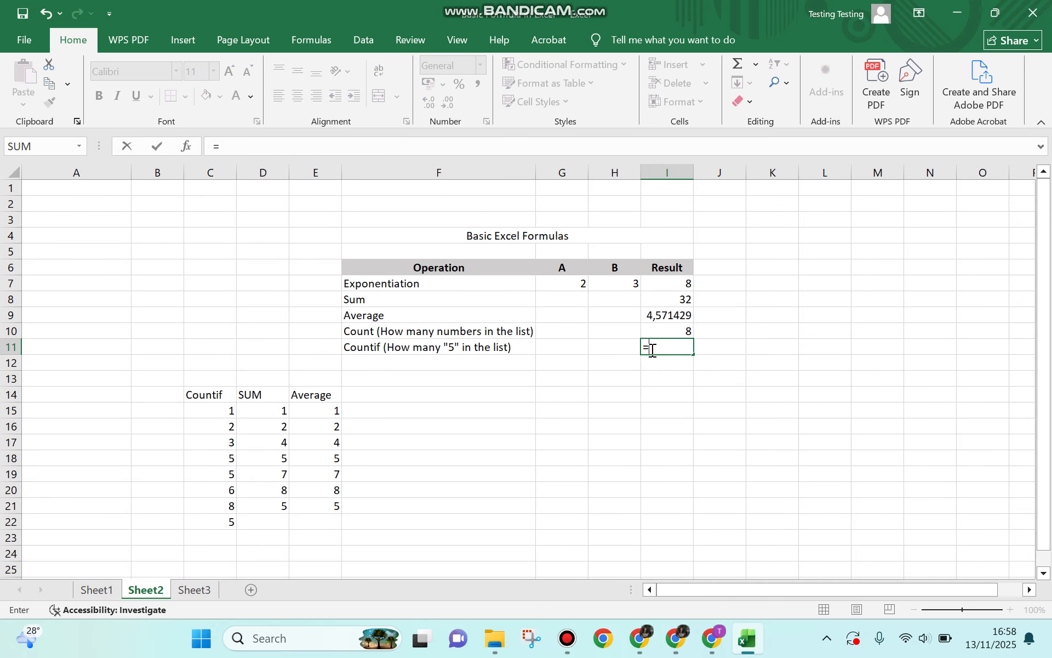
text(cou)
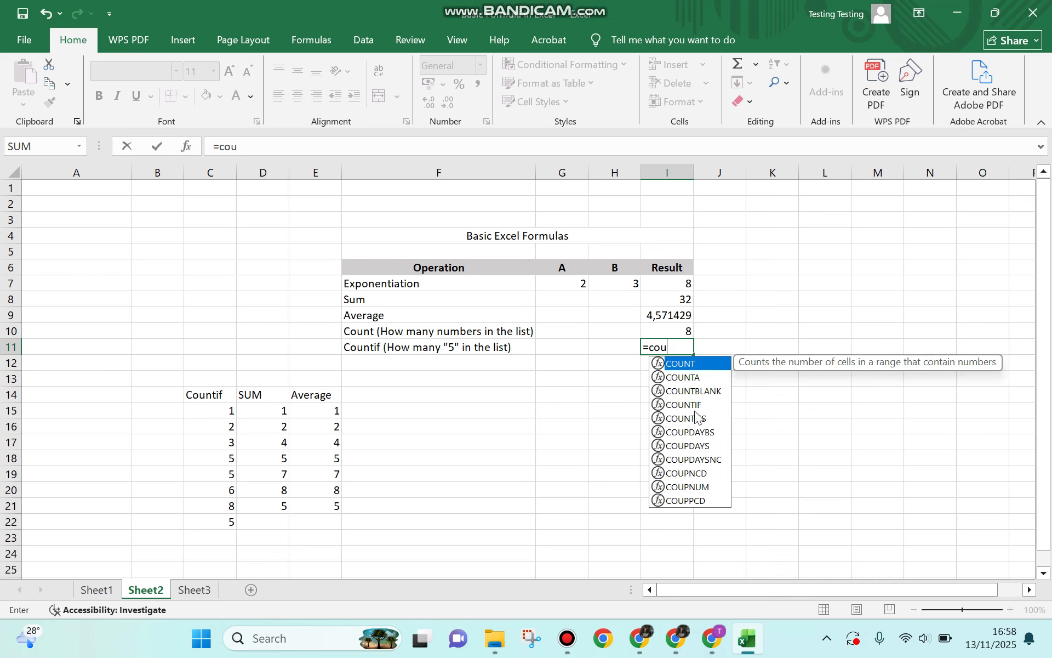
double_click(695, 405)
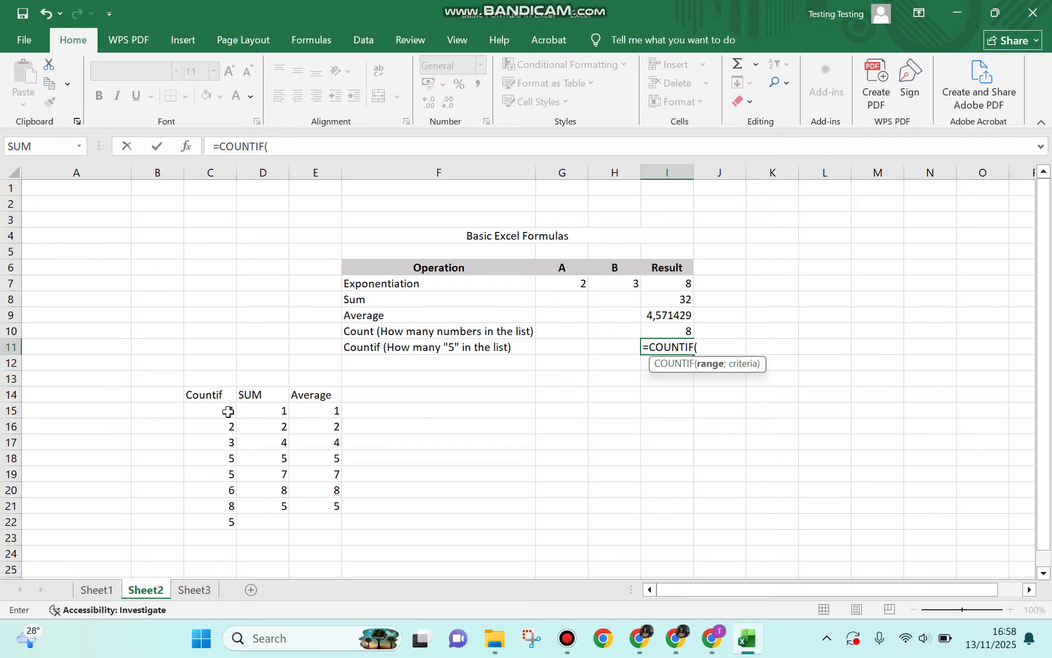
drag(228, 412, 225, 519)
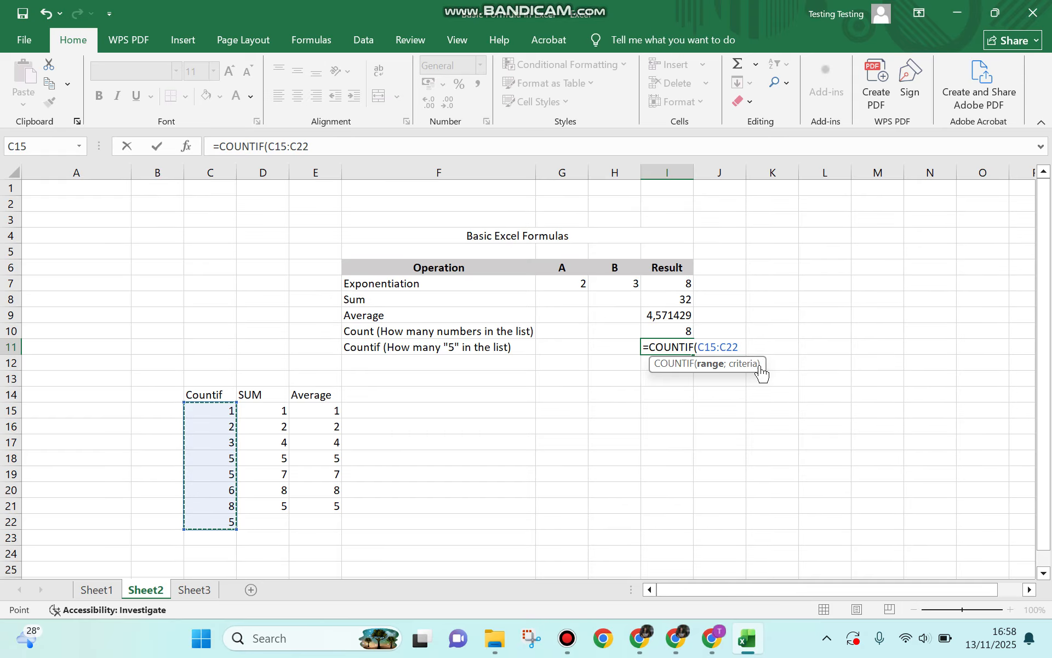
text(;)
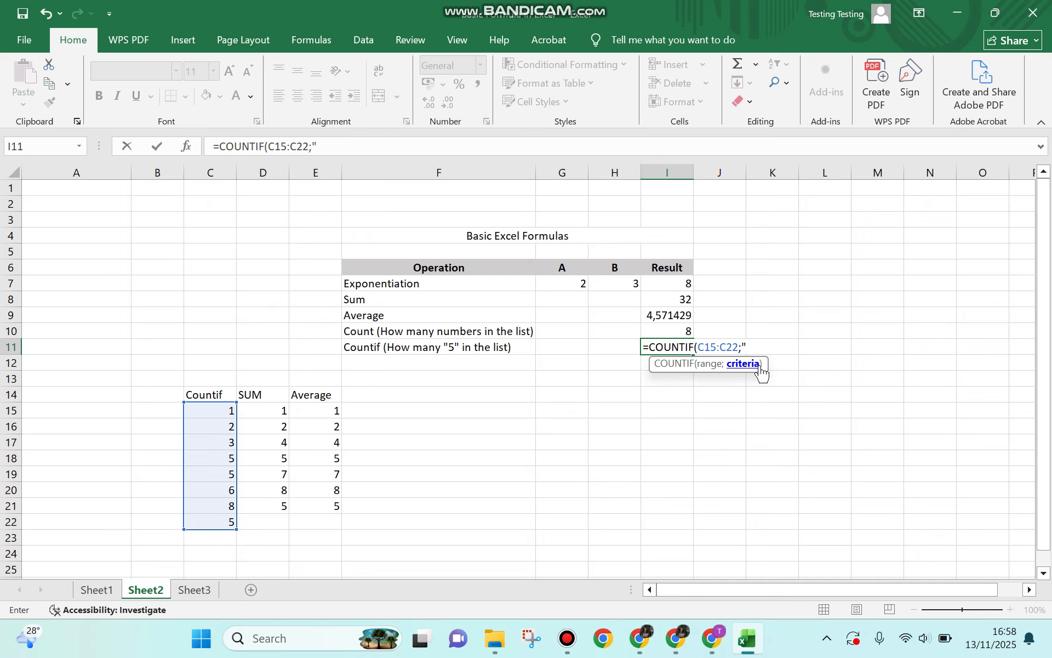
text("5)
text("))
key(Return)
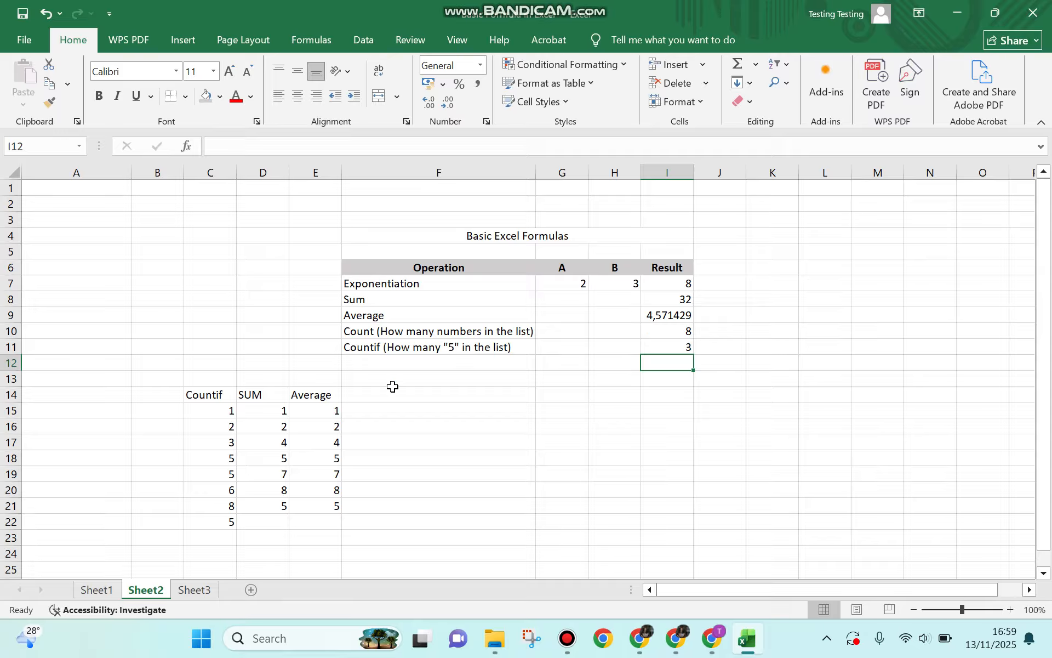
Step: Check each 5 in the Countif list against the Countif result in I11
click(225, 464)
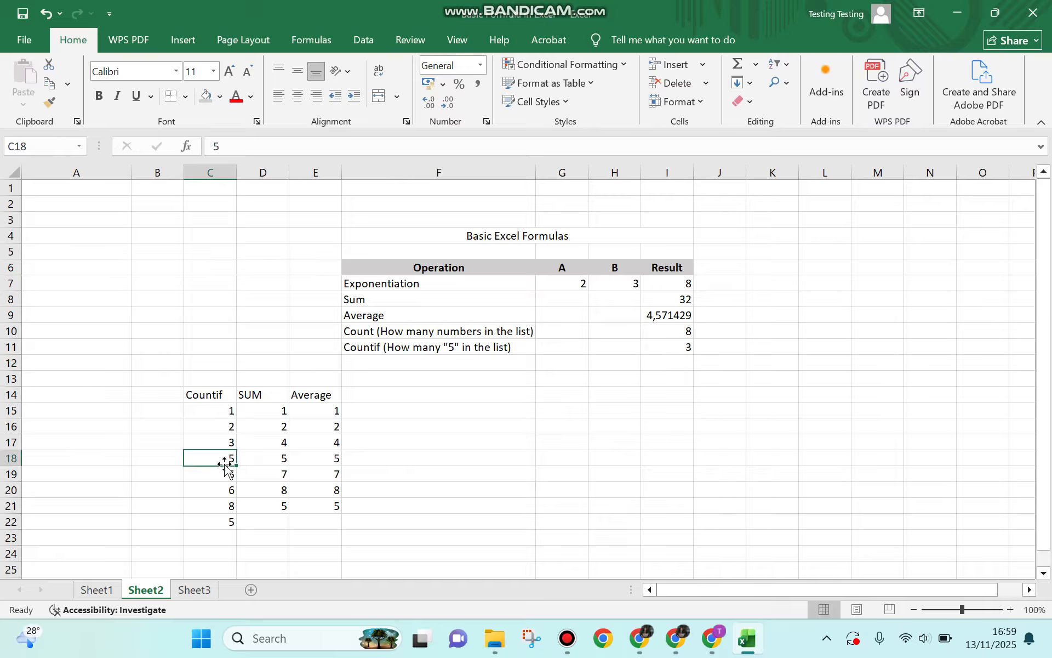
click(219, 474)
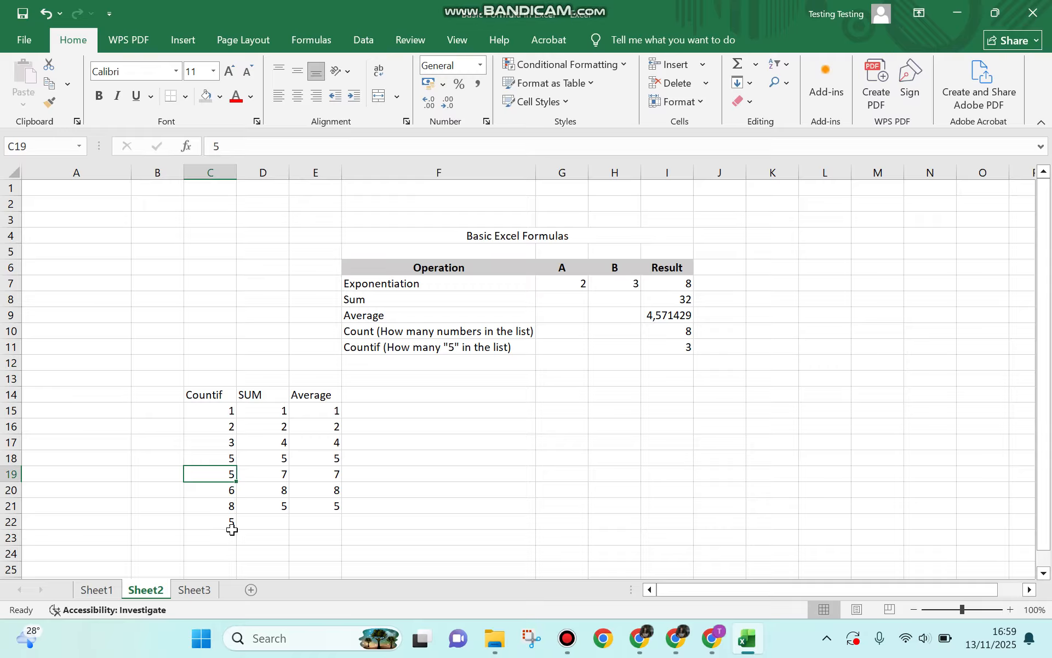
click(229, 524)
click(705, 373)
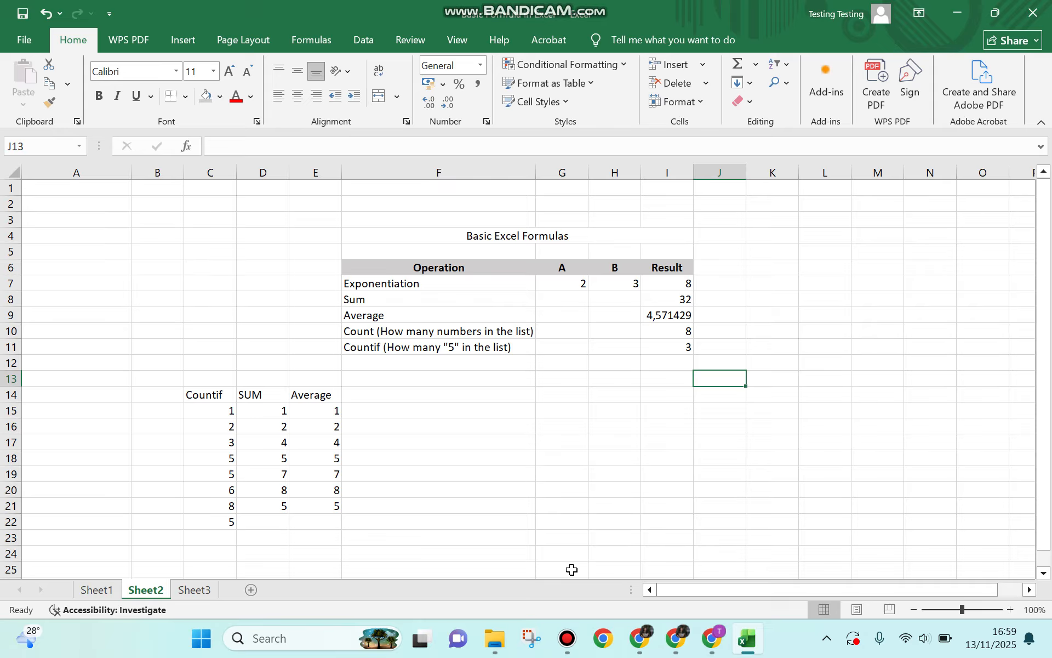
click(567, 637)
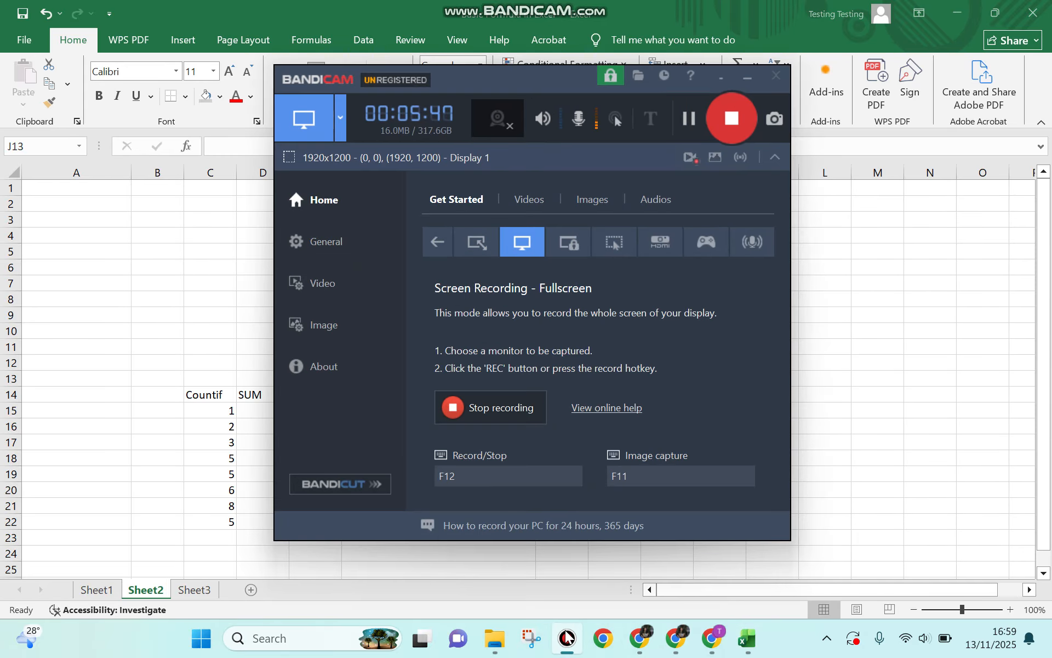